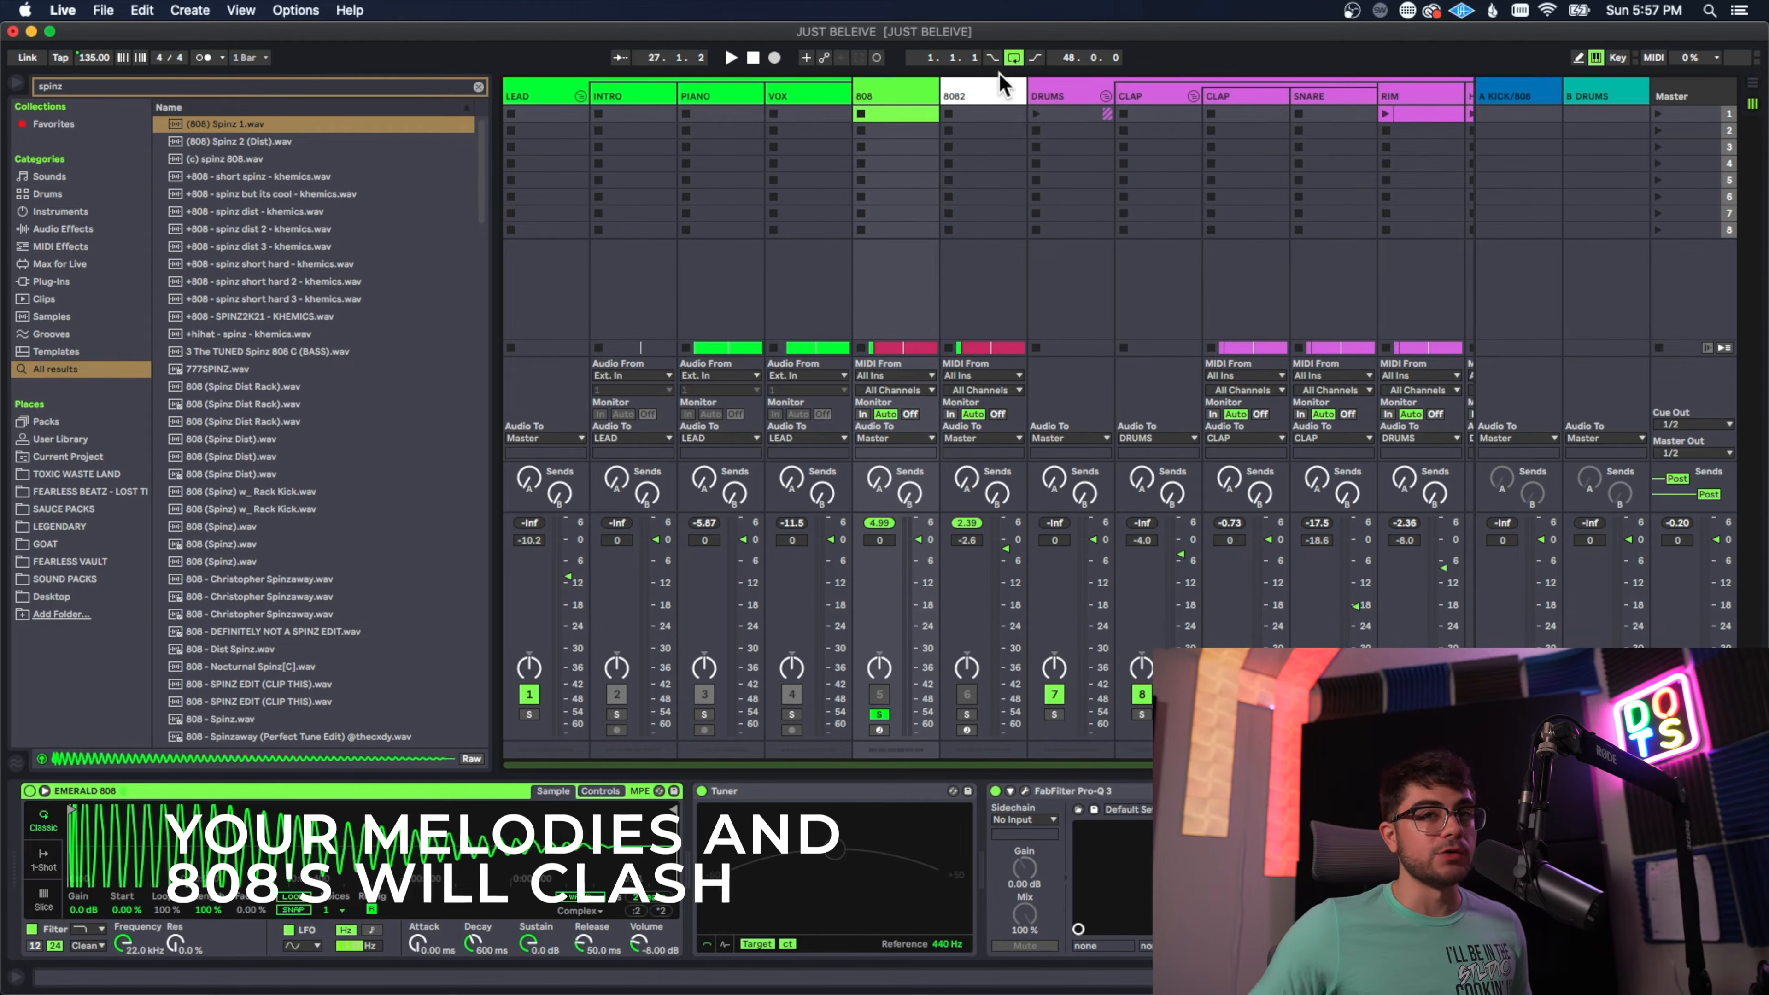
Step: Solo the piano track in the arrangement, play it, and bypass the low cut band in its Pro-Q 3
key(Tab)
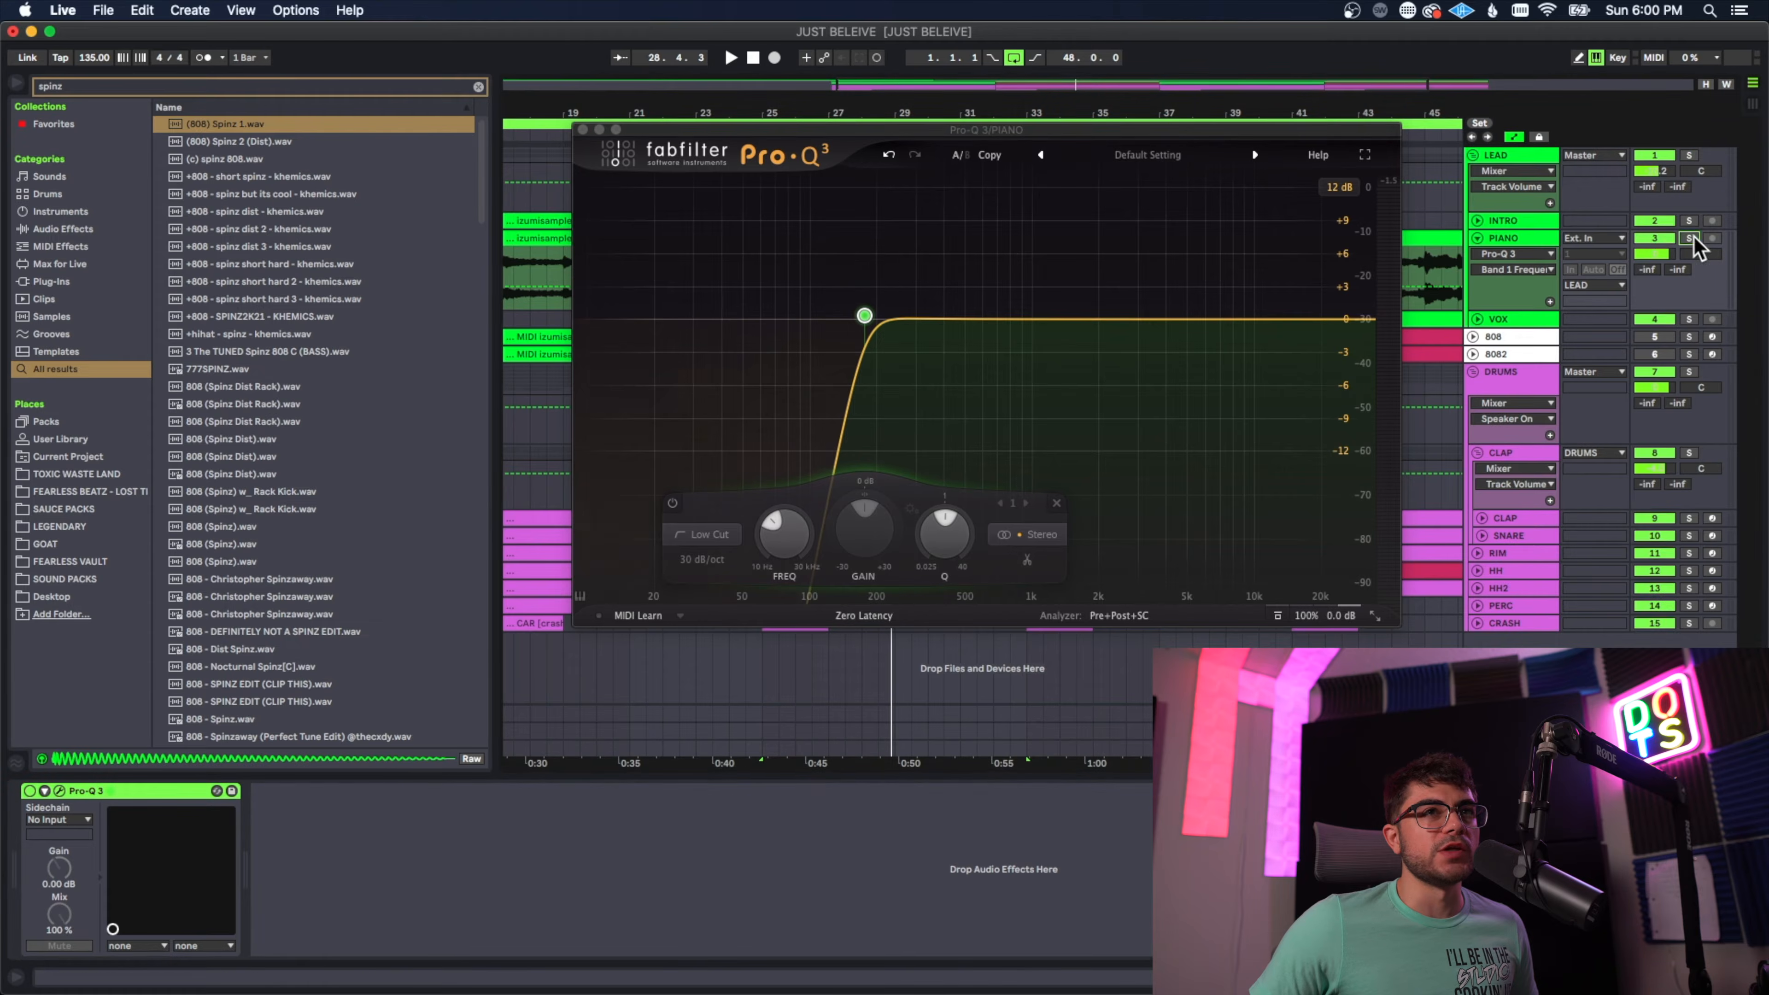
click(1688, 237)
key(space)
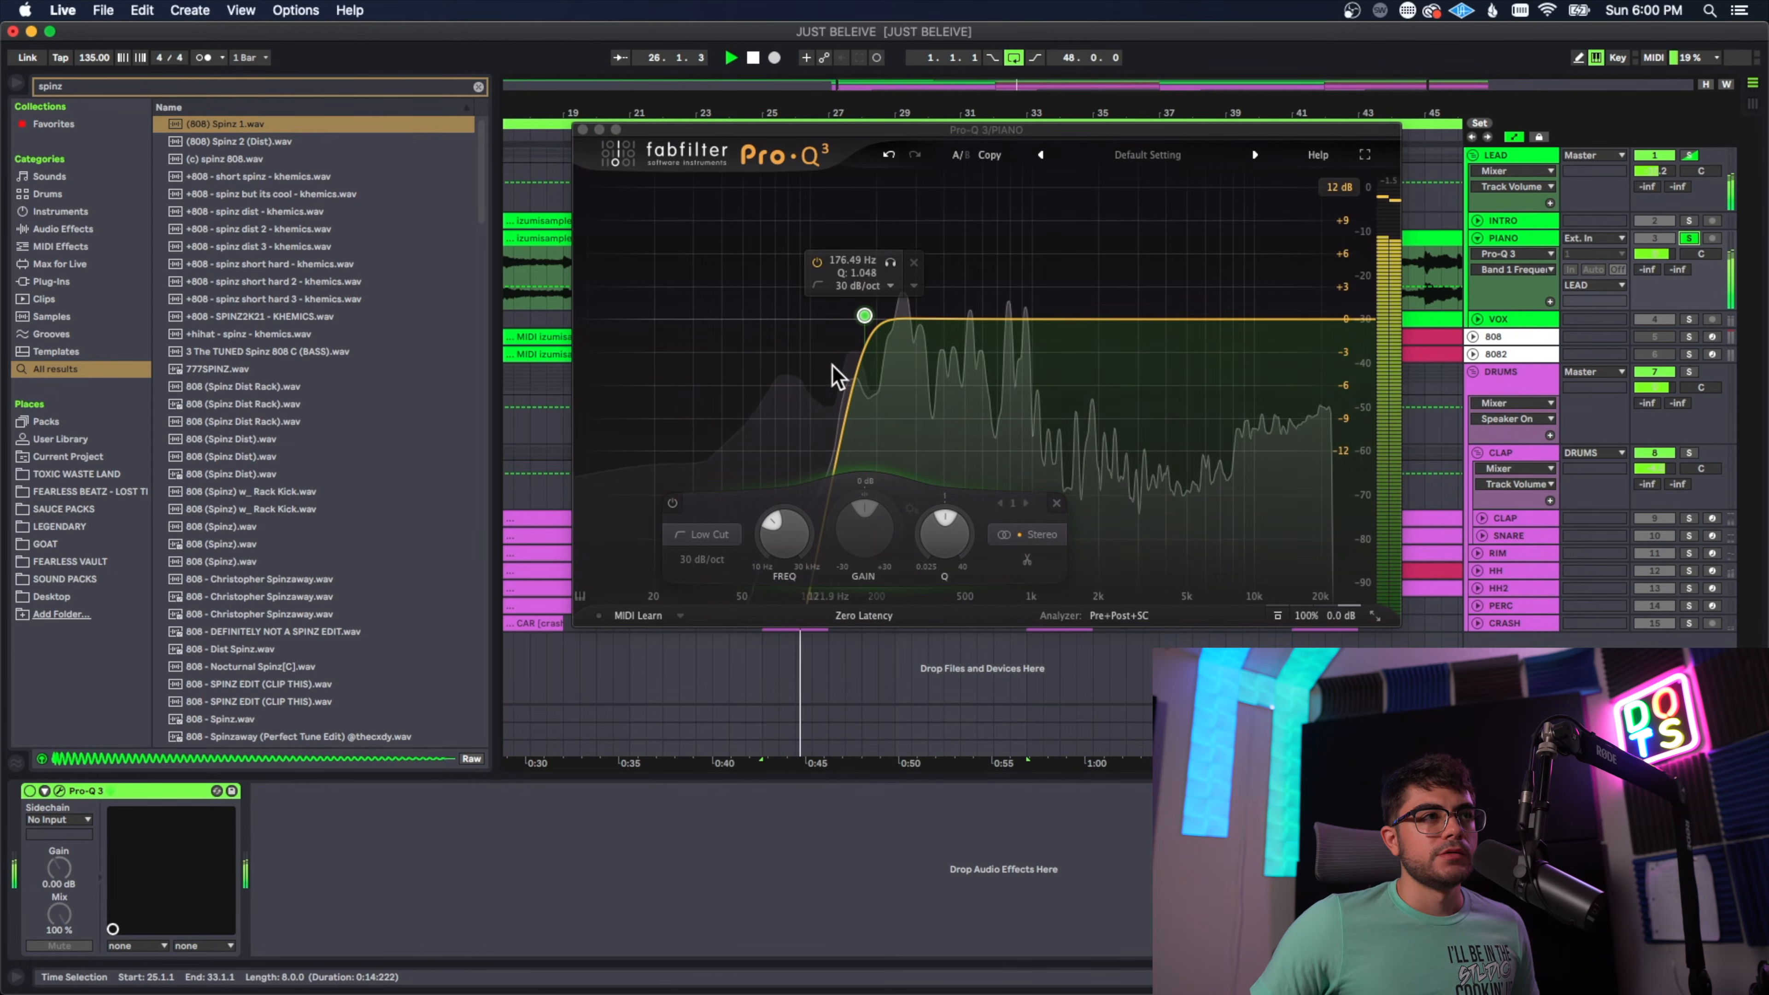
click(817, 262)
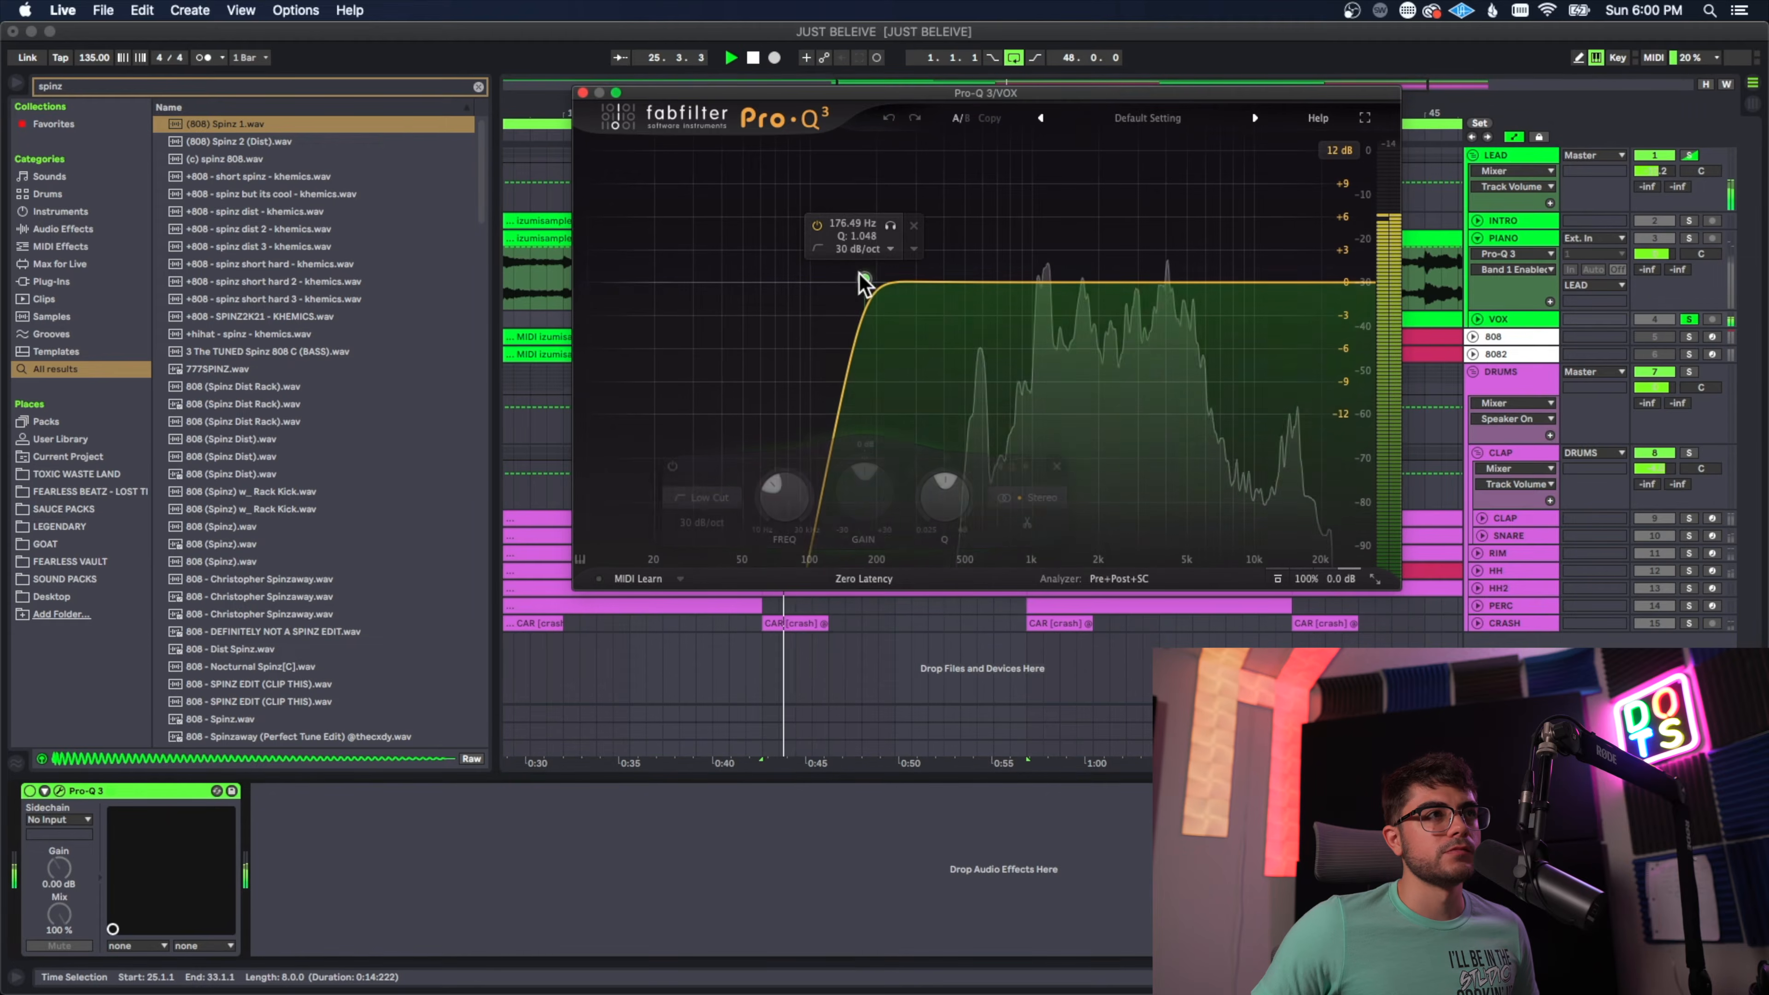
Step: Move the low cut in the VOX track's Pro-Q 3 to about 263 Hz and close the EQ
drag(865, 282, 903, 282)
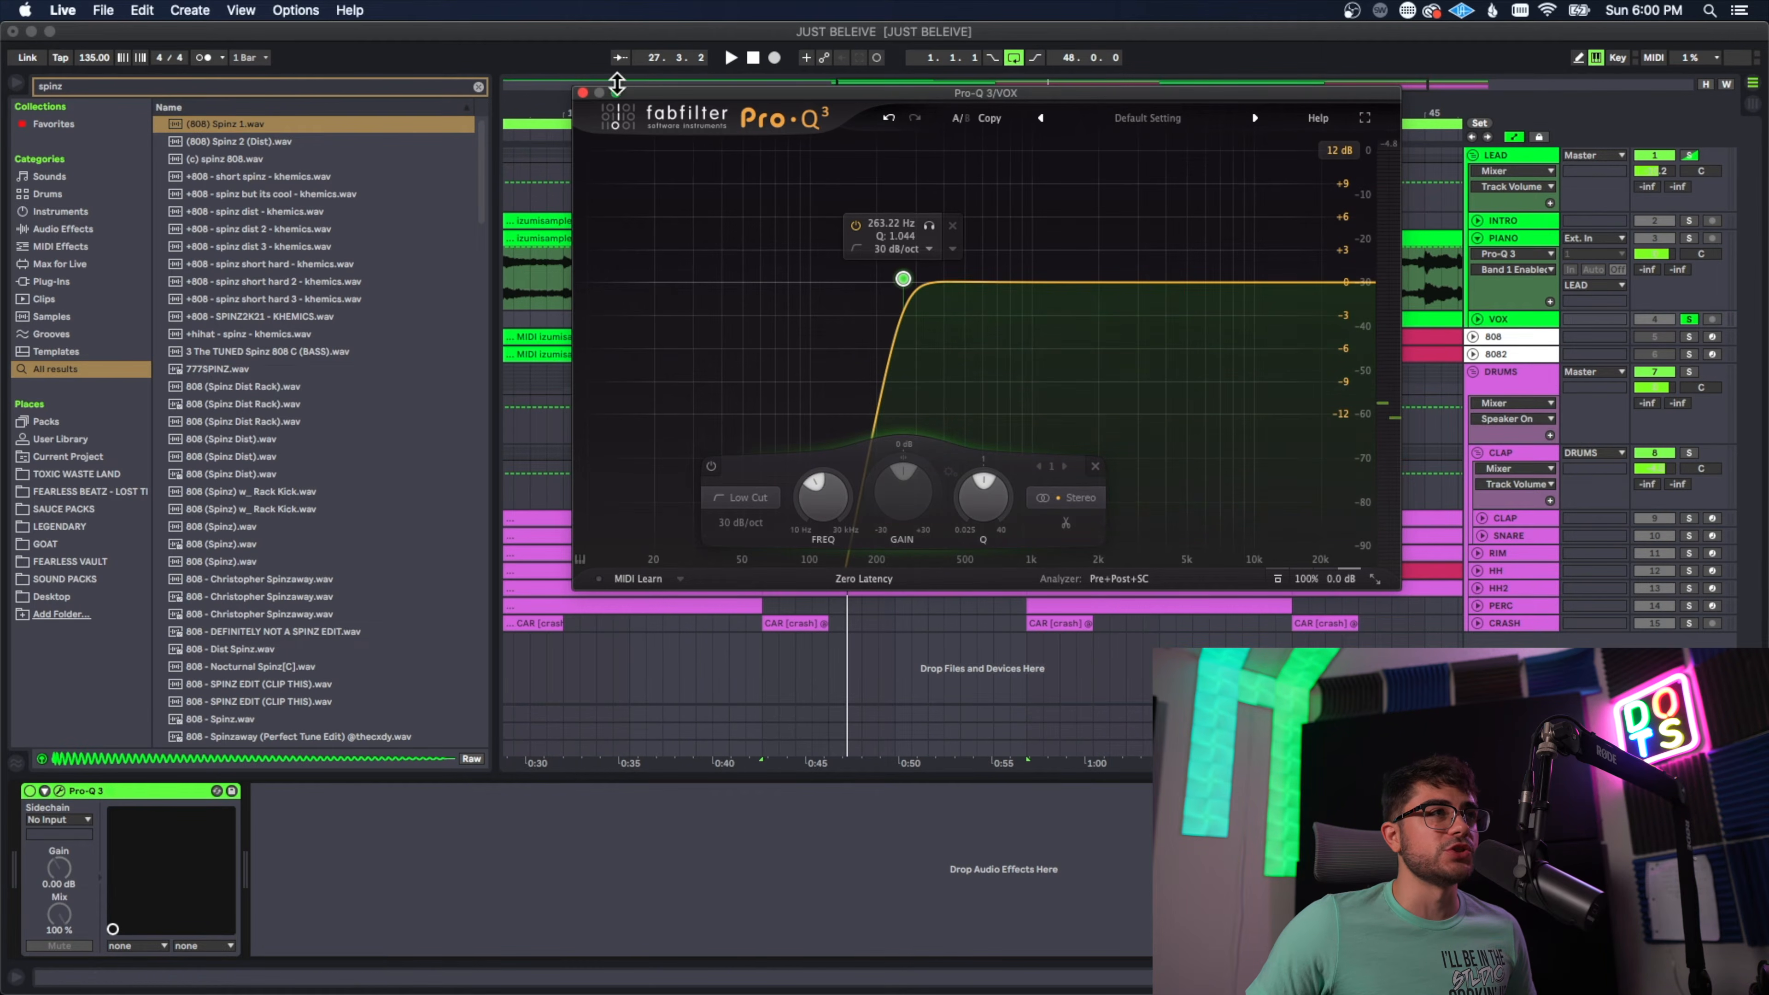
click(585, 92)
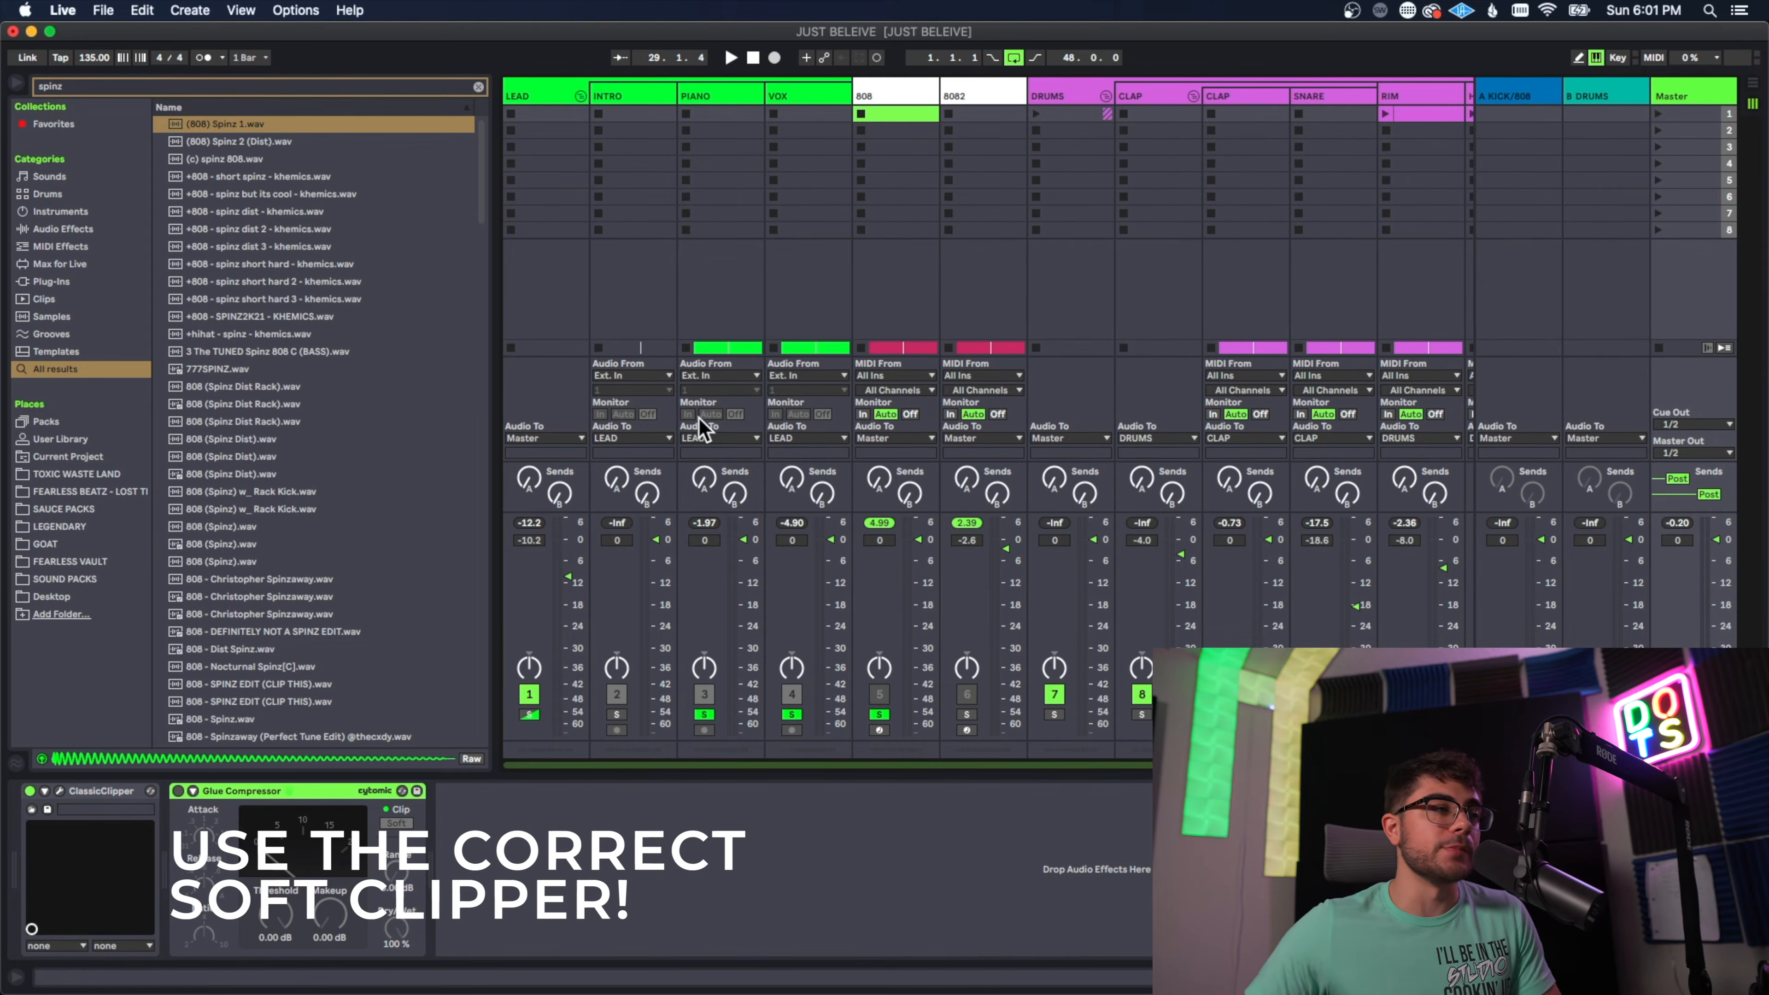
Step: Open the Classic Clipper on the master track, examine its Slope control, and close the plug-in
click(59, 790)
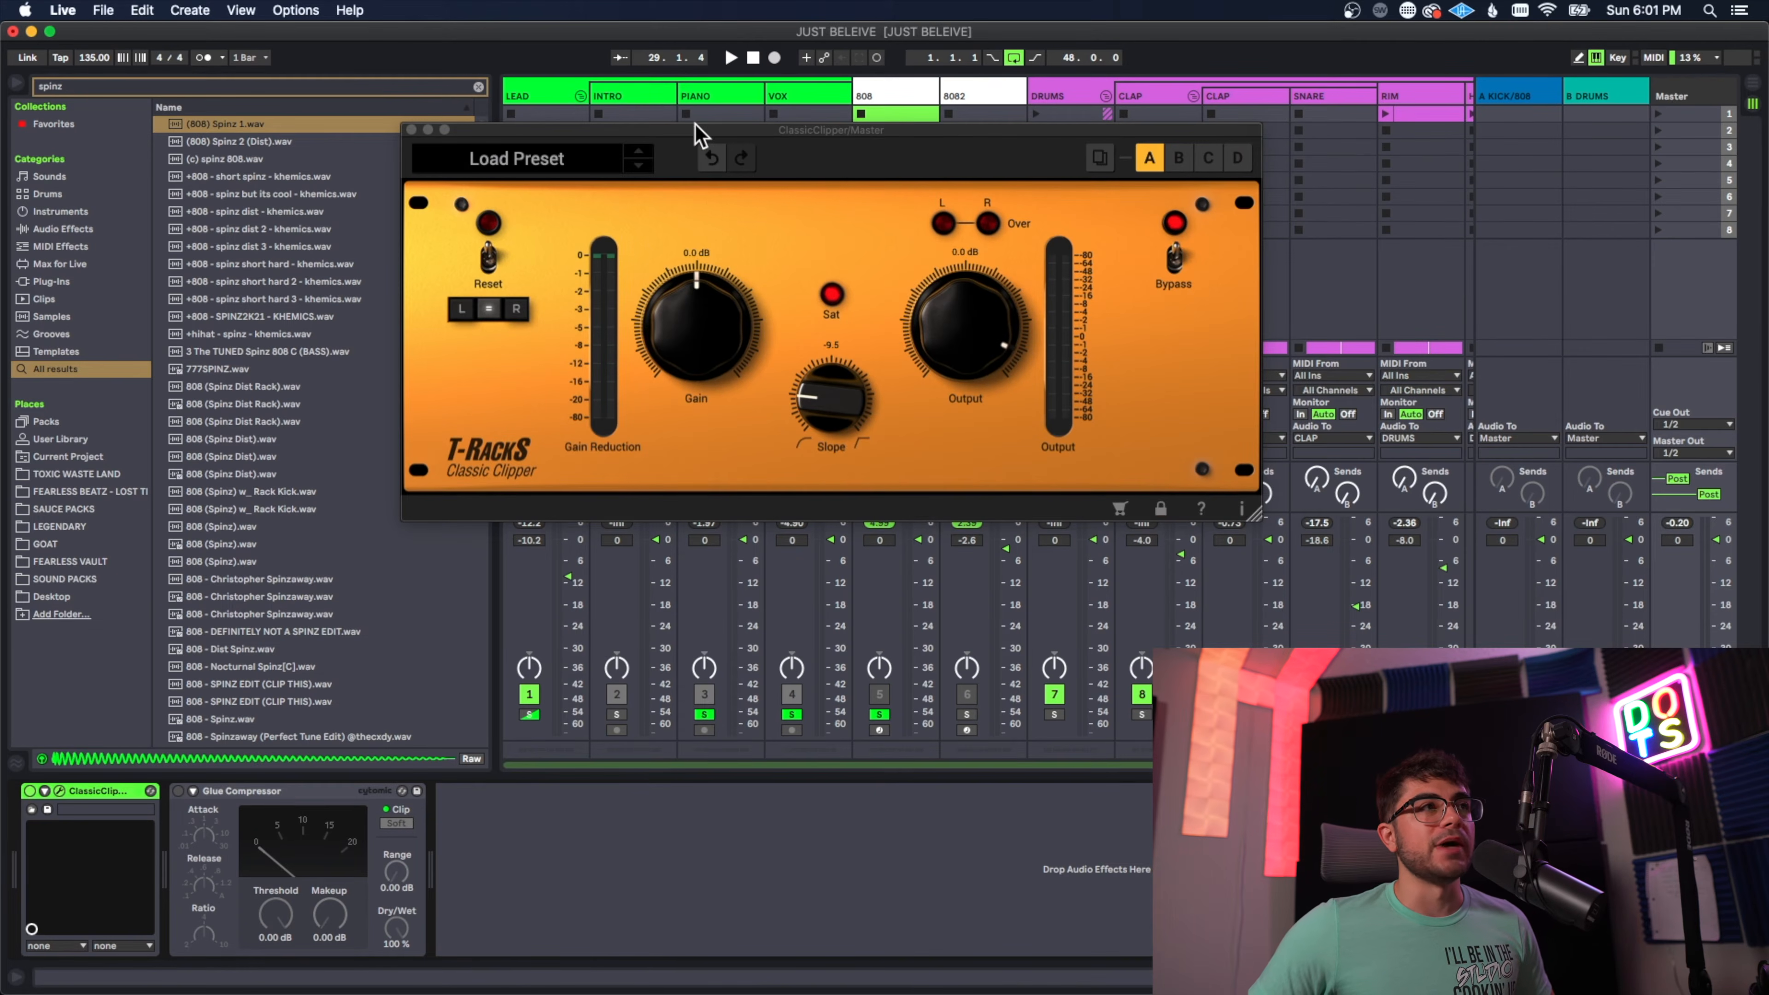
drag(698, 133, 799, 110)
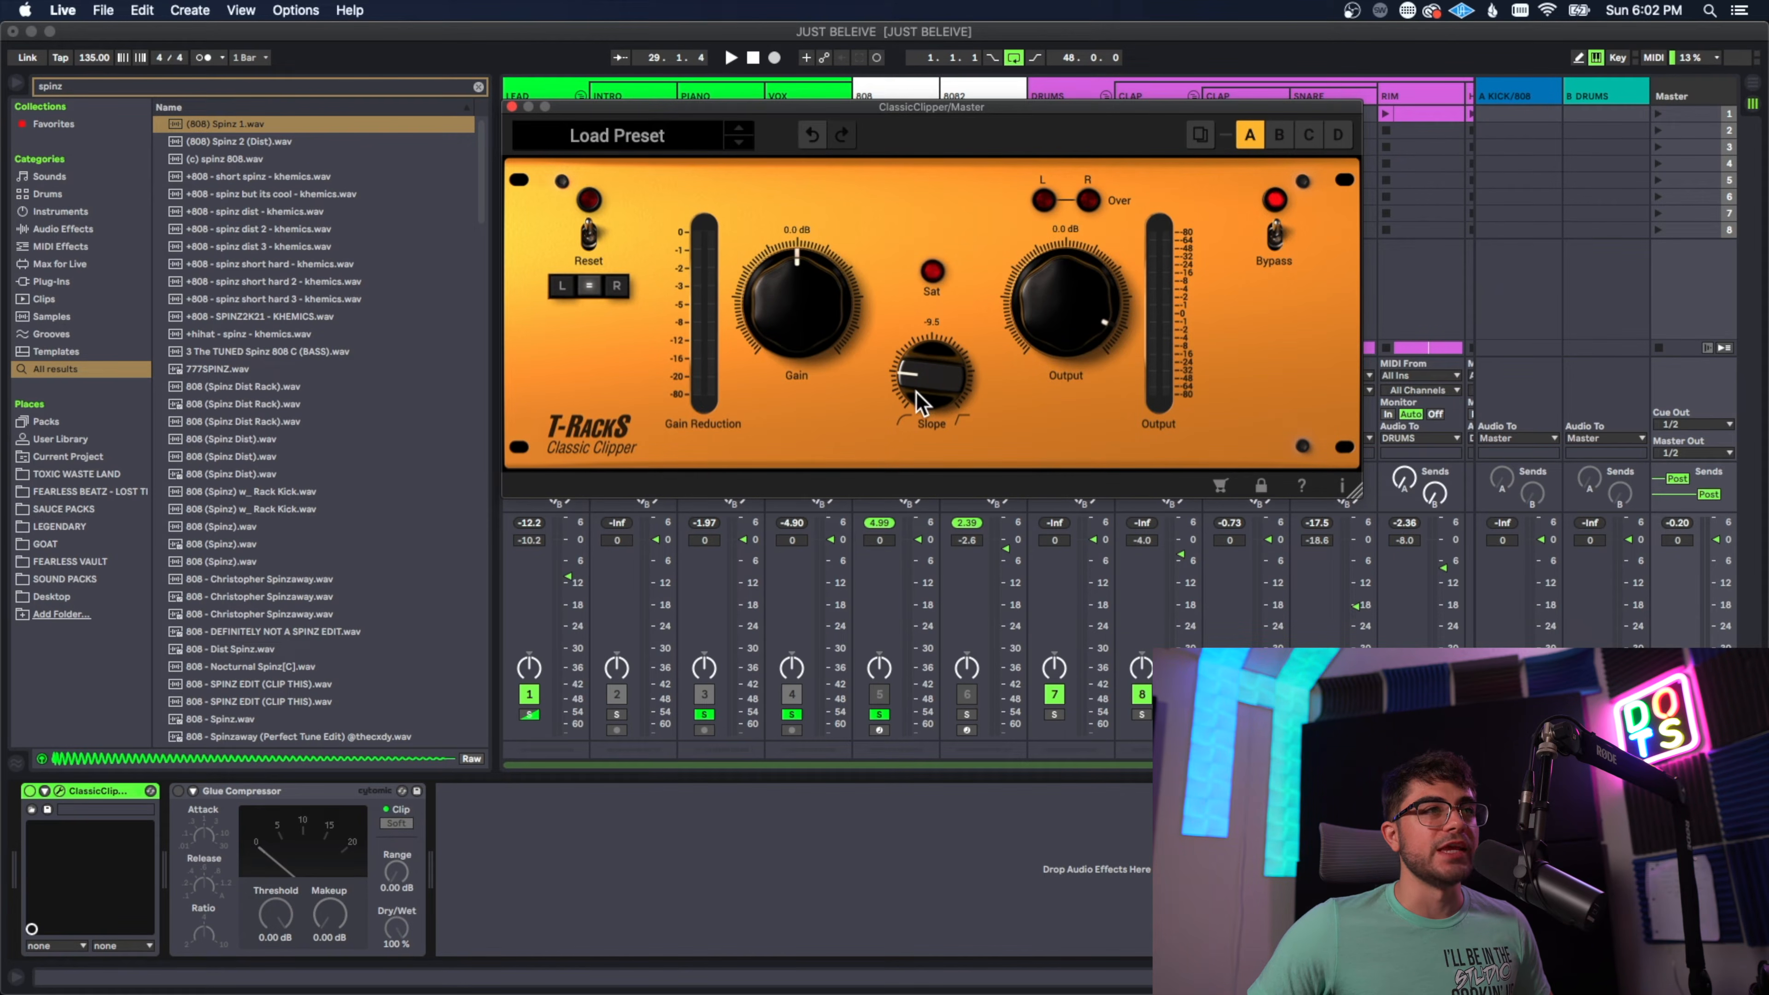
drag(921, 364, 951, 305)
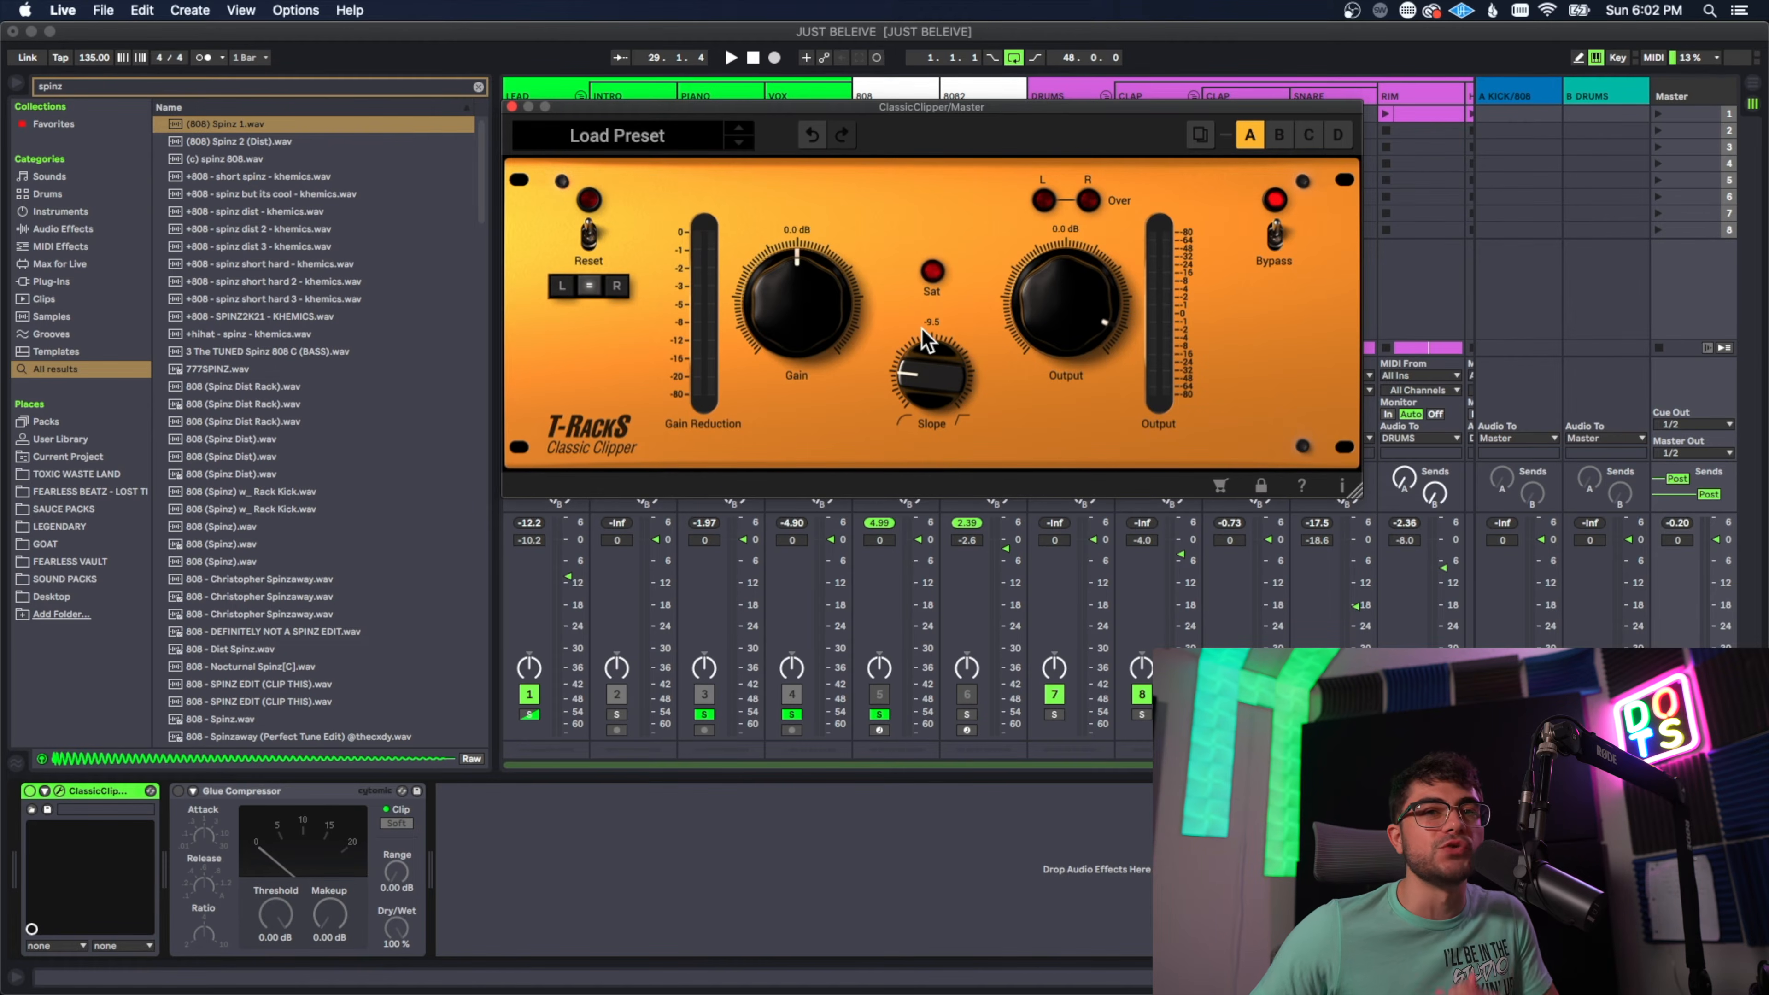
click(512, 107)
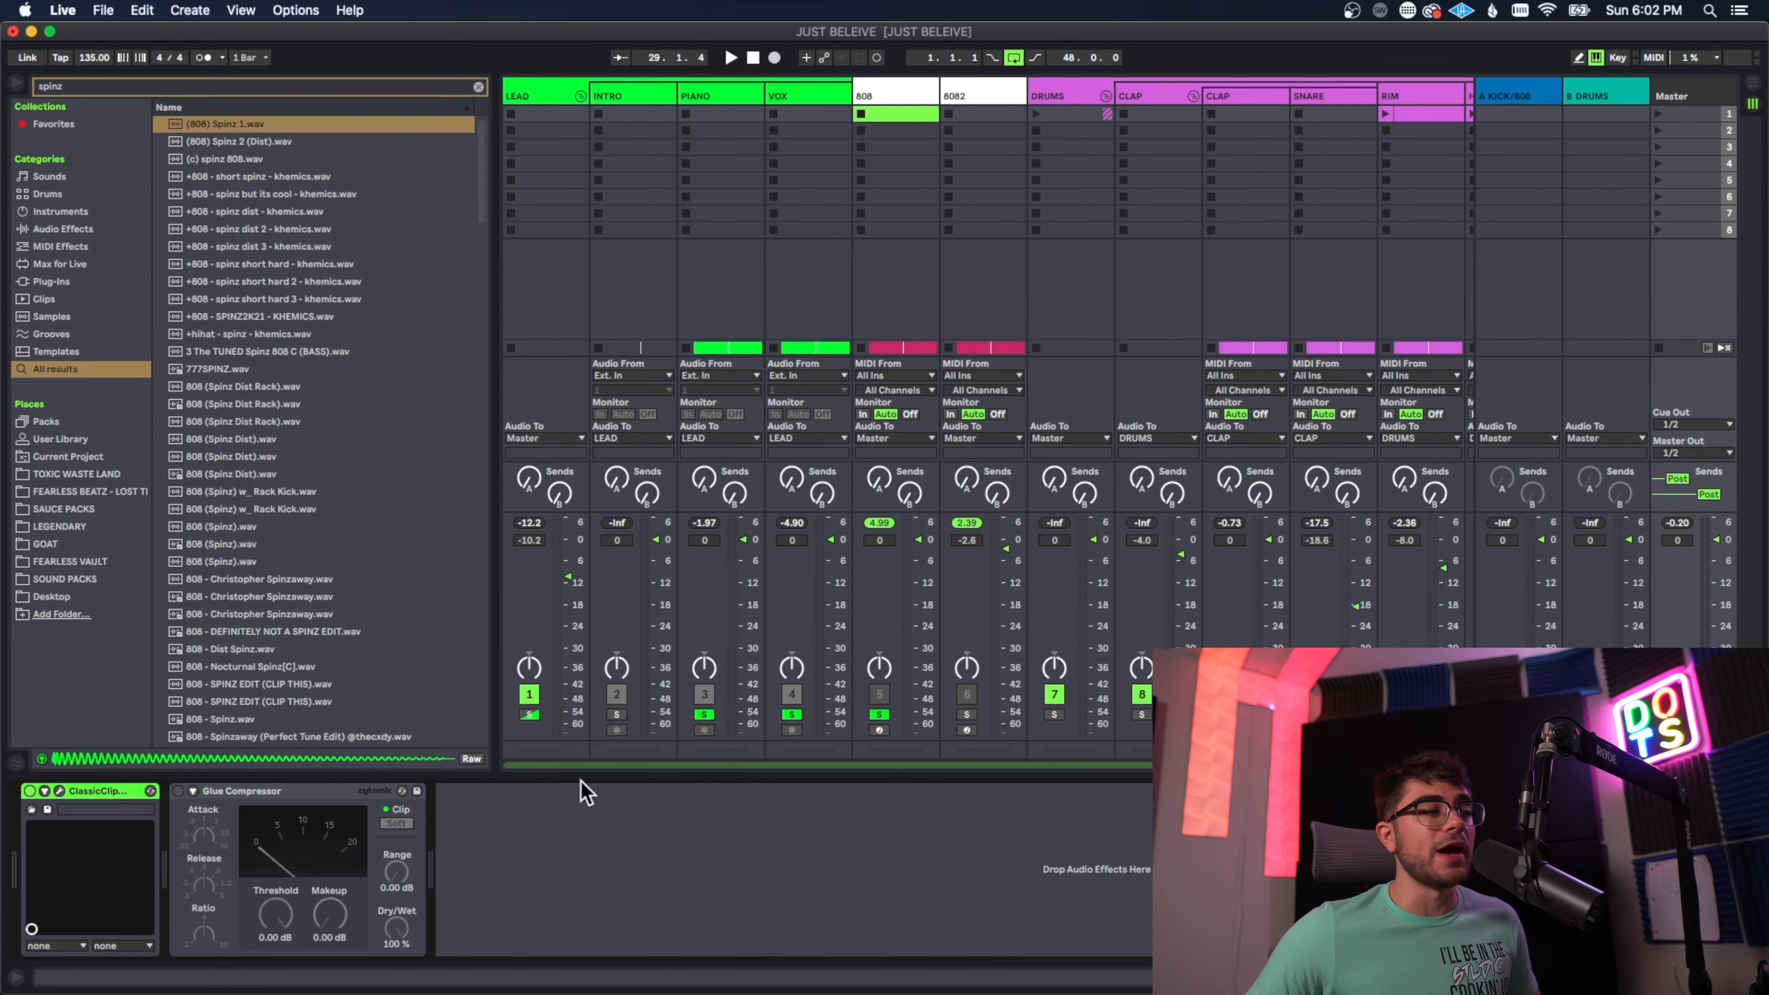
Step: Turn on the Glue Compressor on the master track with its soft clipping
click(179, 791)
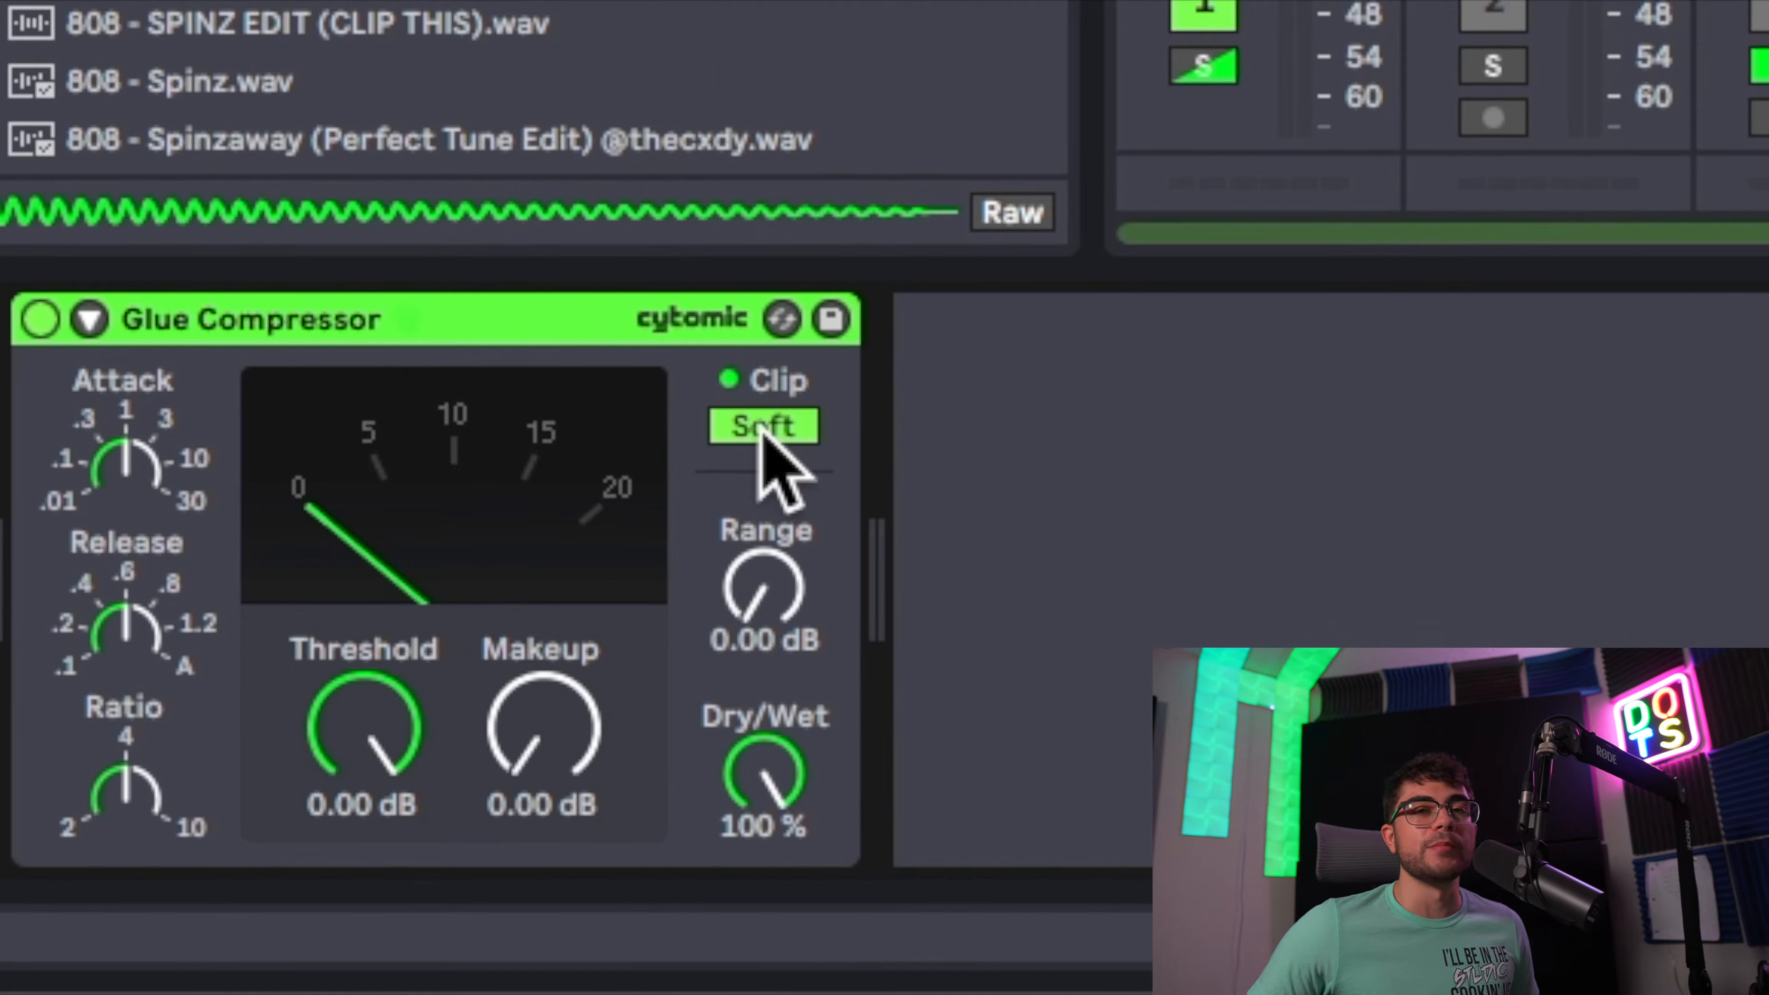
mouse_move(775, 648)
mouse_down()
mouse_move(775, 558)
mouse_move(775, 651)
mouse_up()
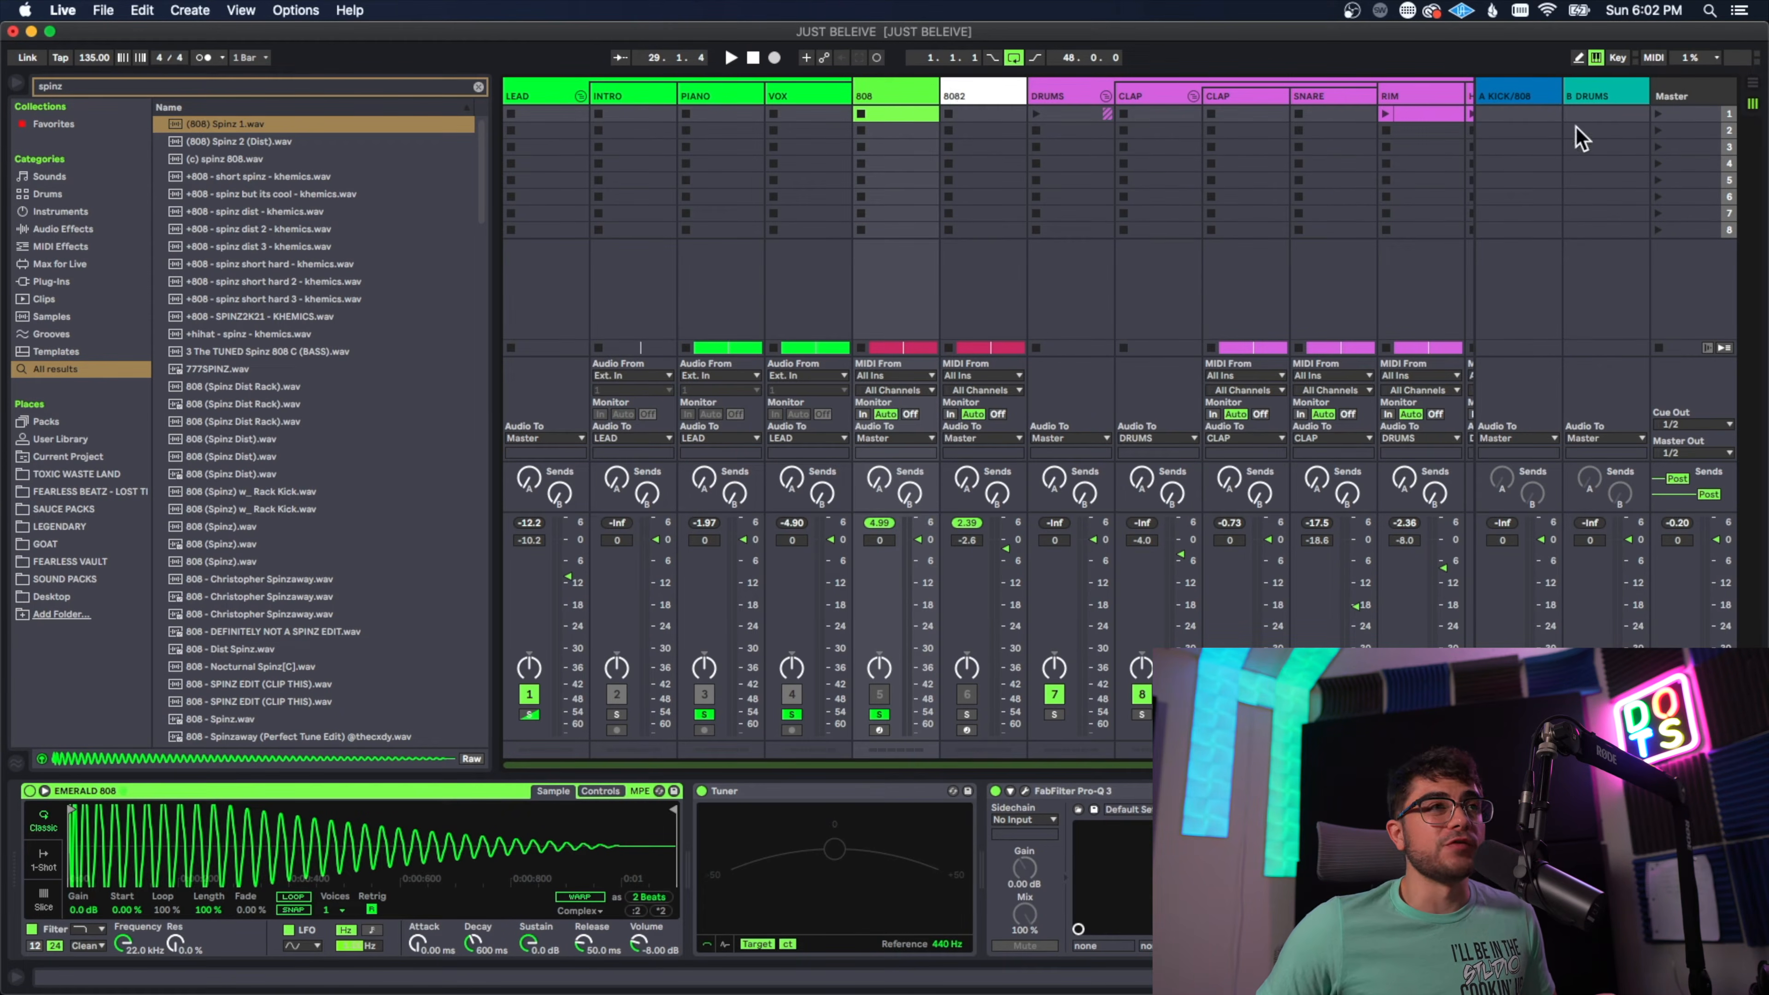
Step: Bypass the Classic Clipper on the master track and lower the 8082 track's volume slightly
click(1676, 98)
click(122, 790)
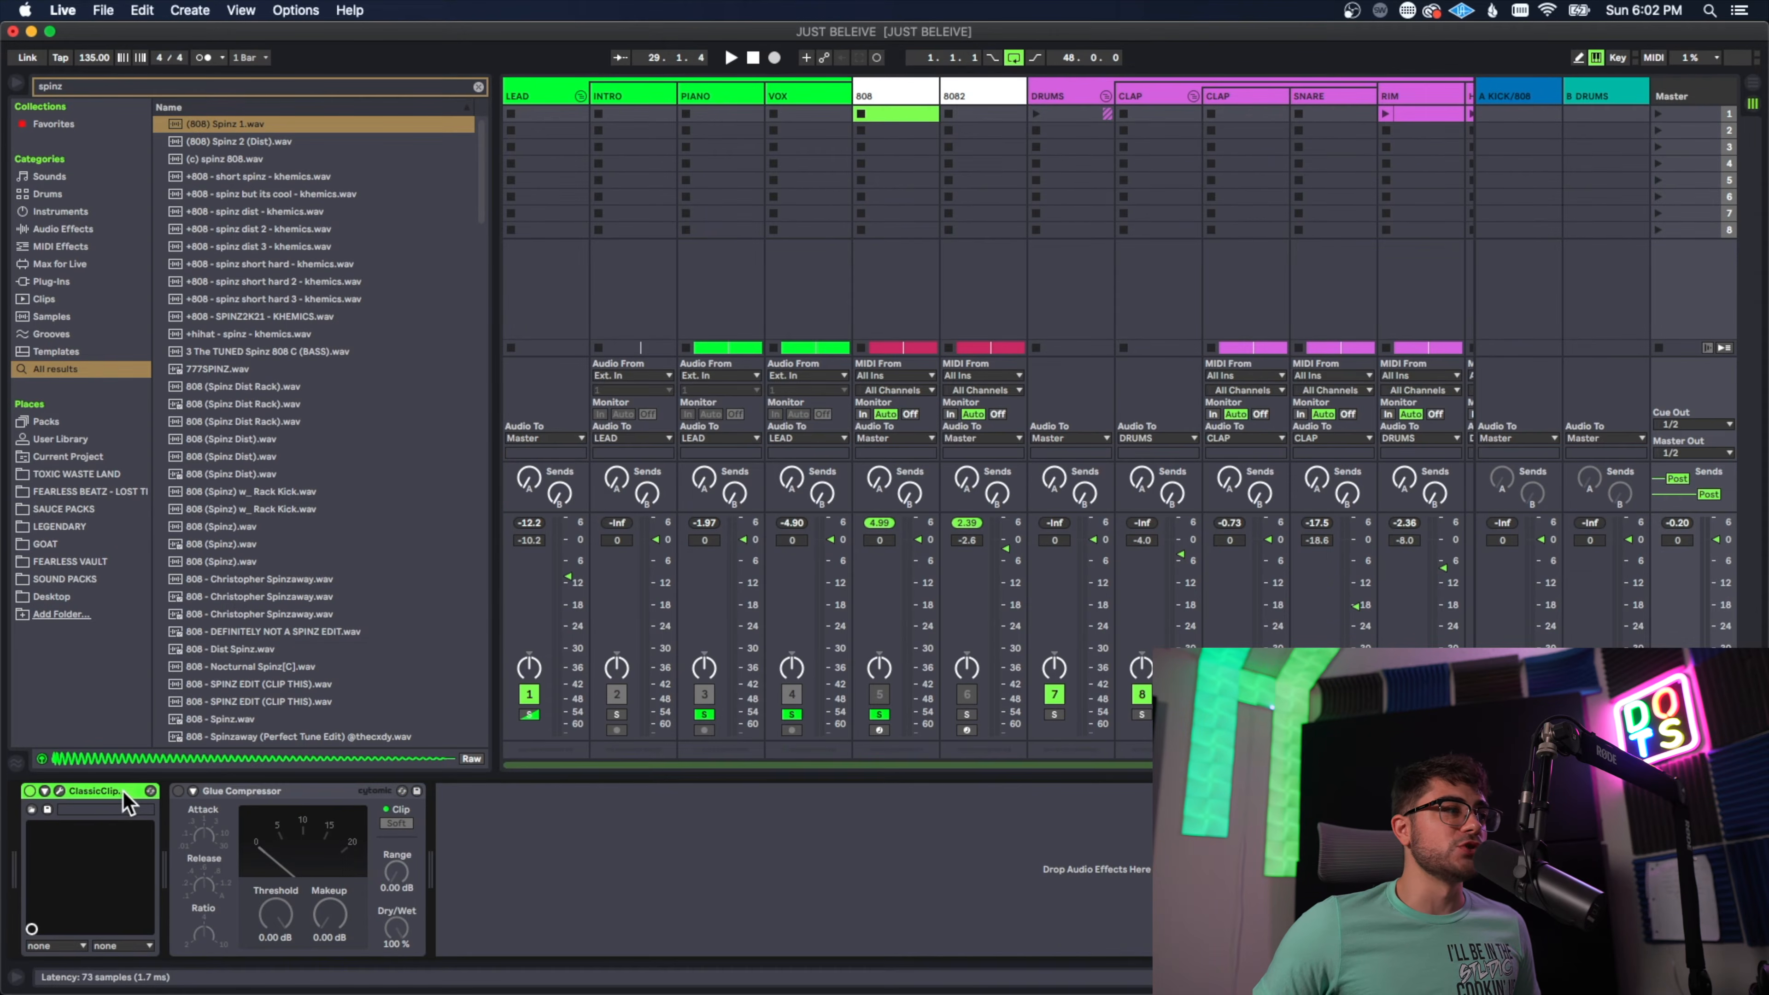
click(883, 98)
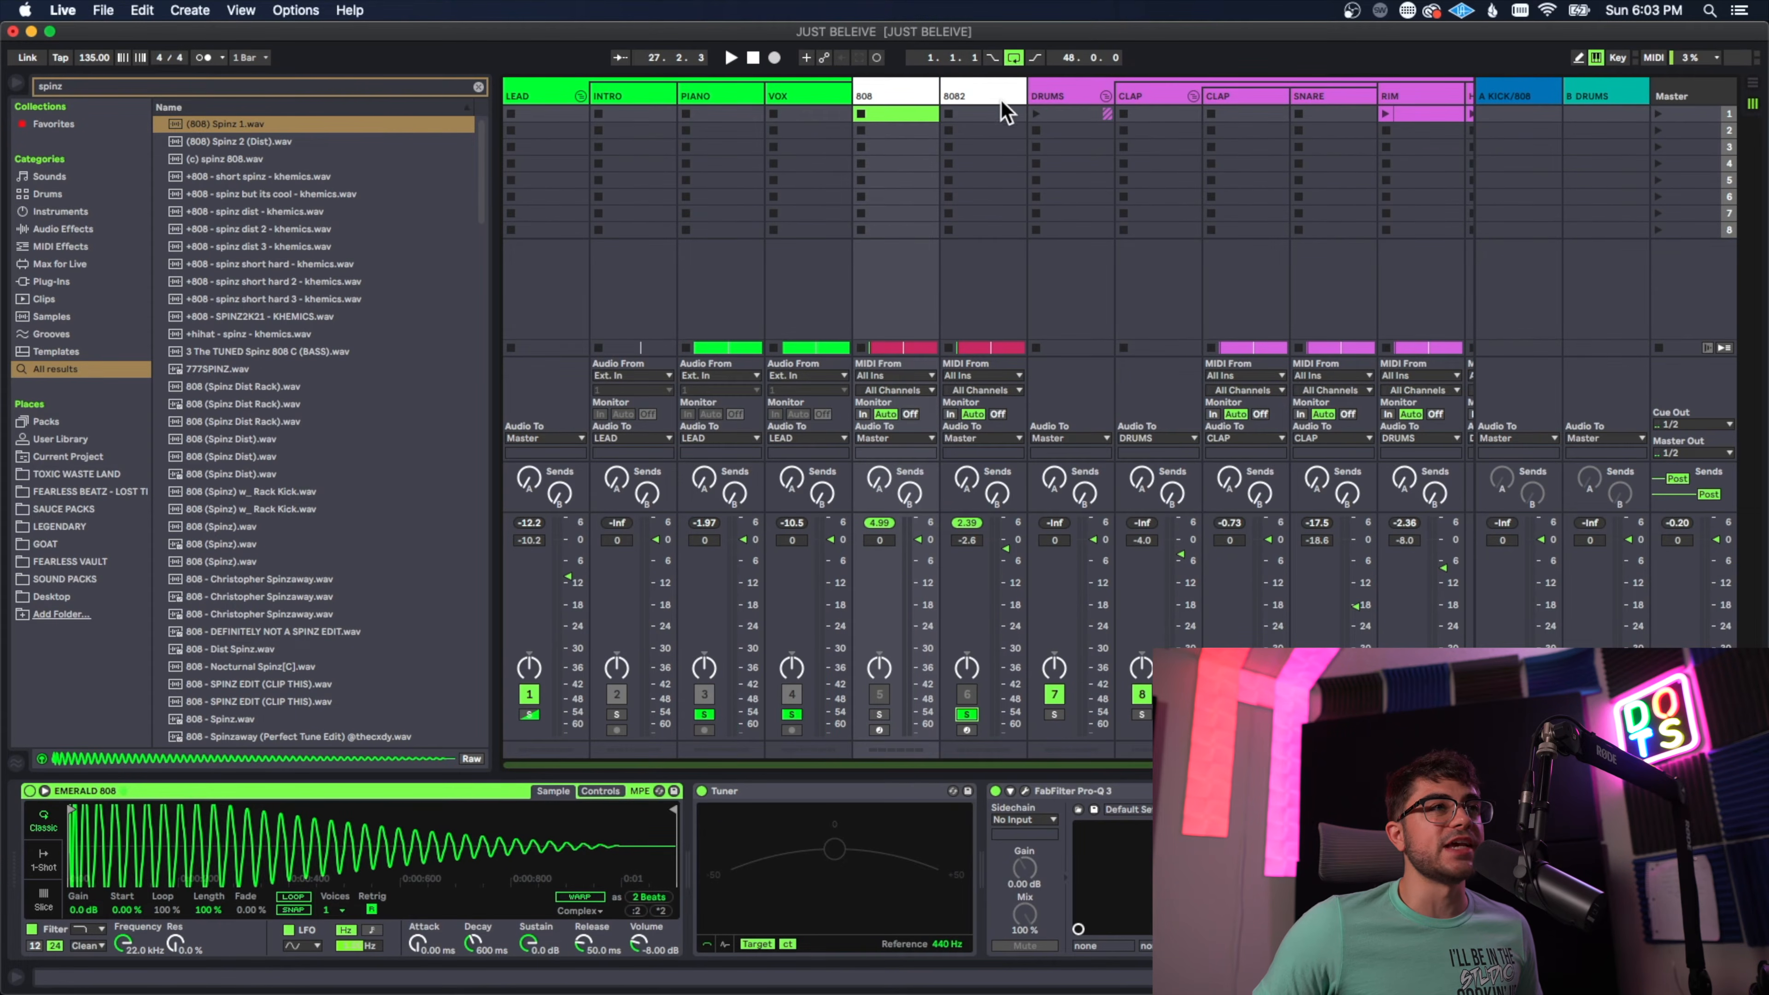
click(1005, 112)
click(1668, 96)
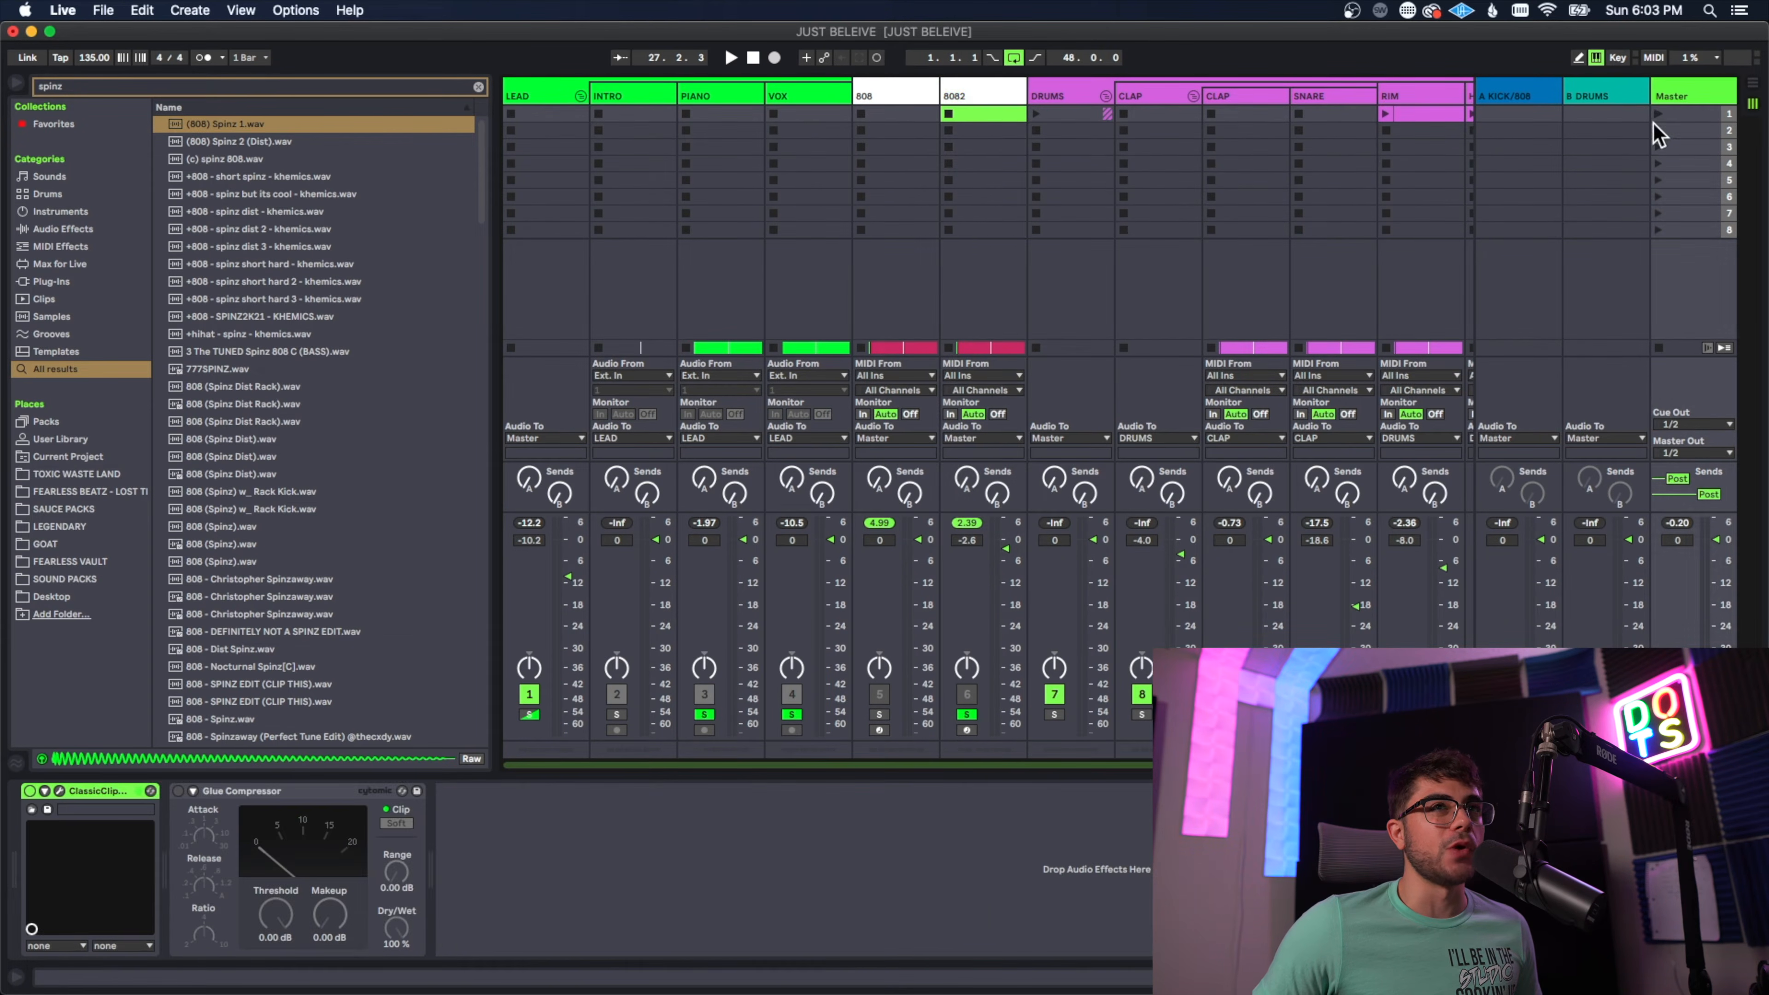
click(29, 791)
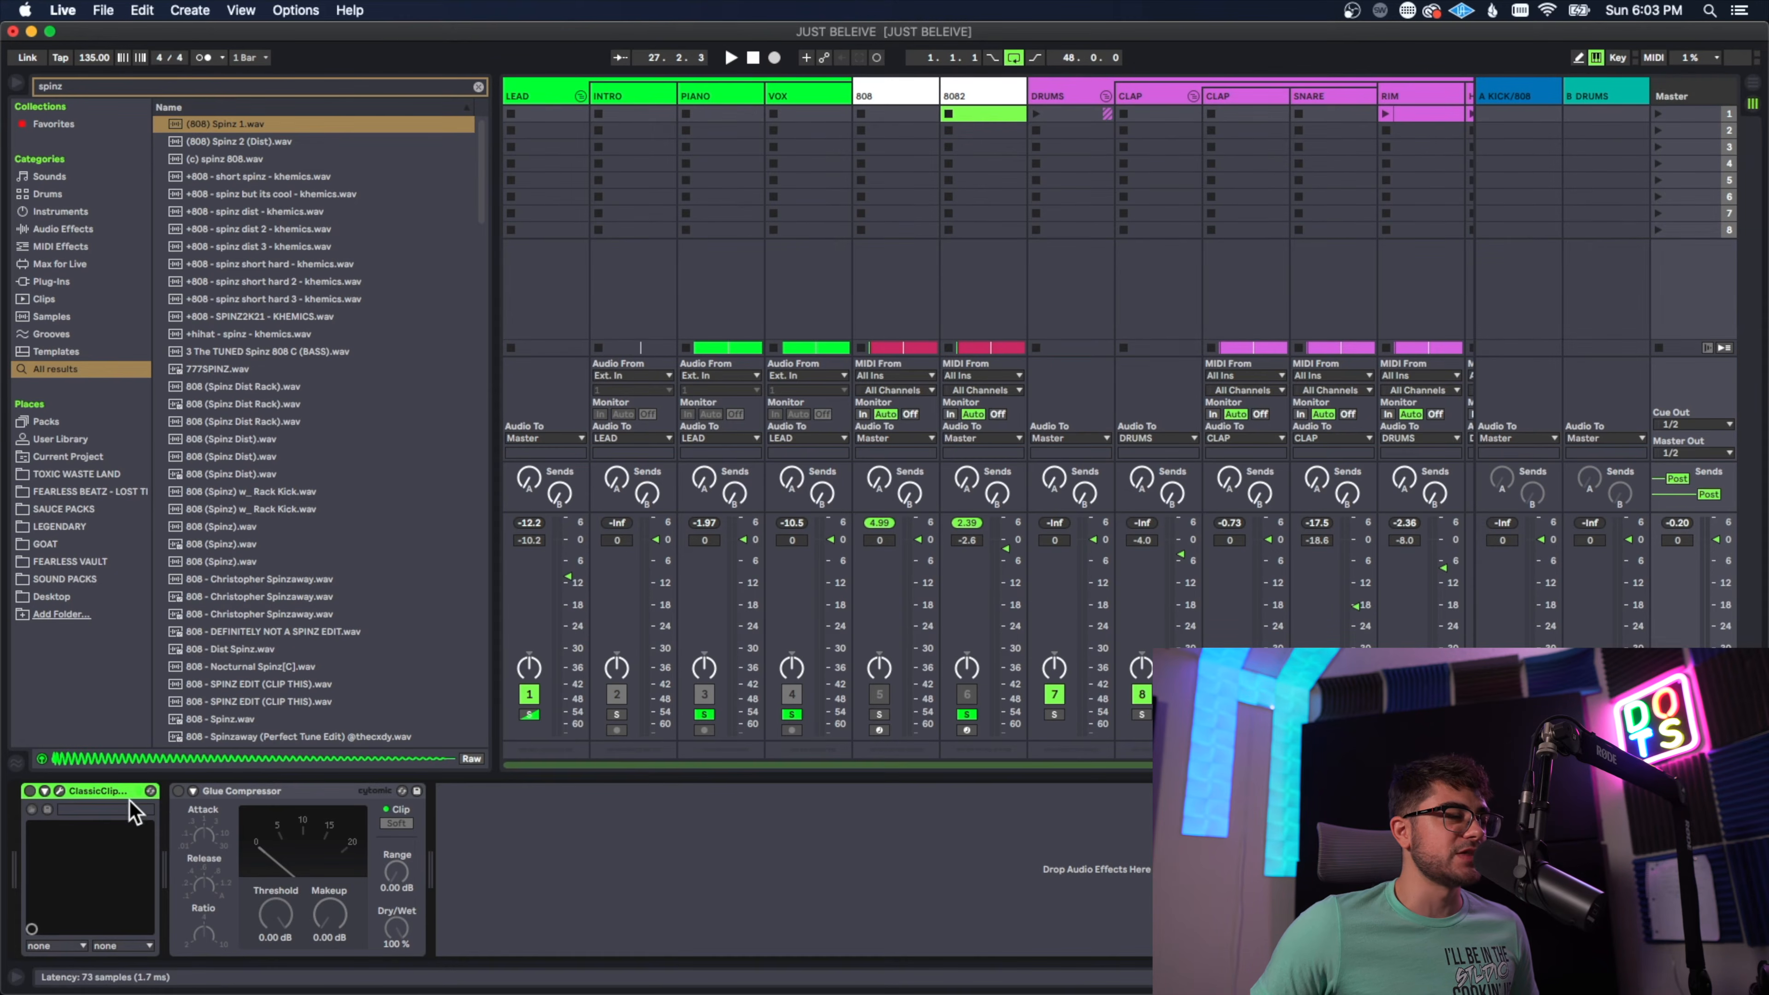
click(261, 792)
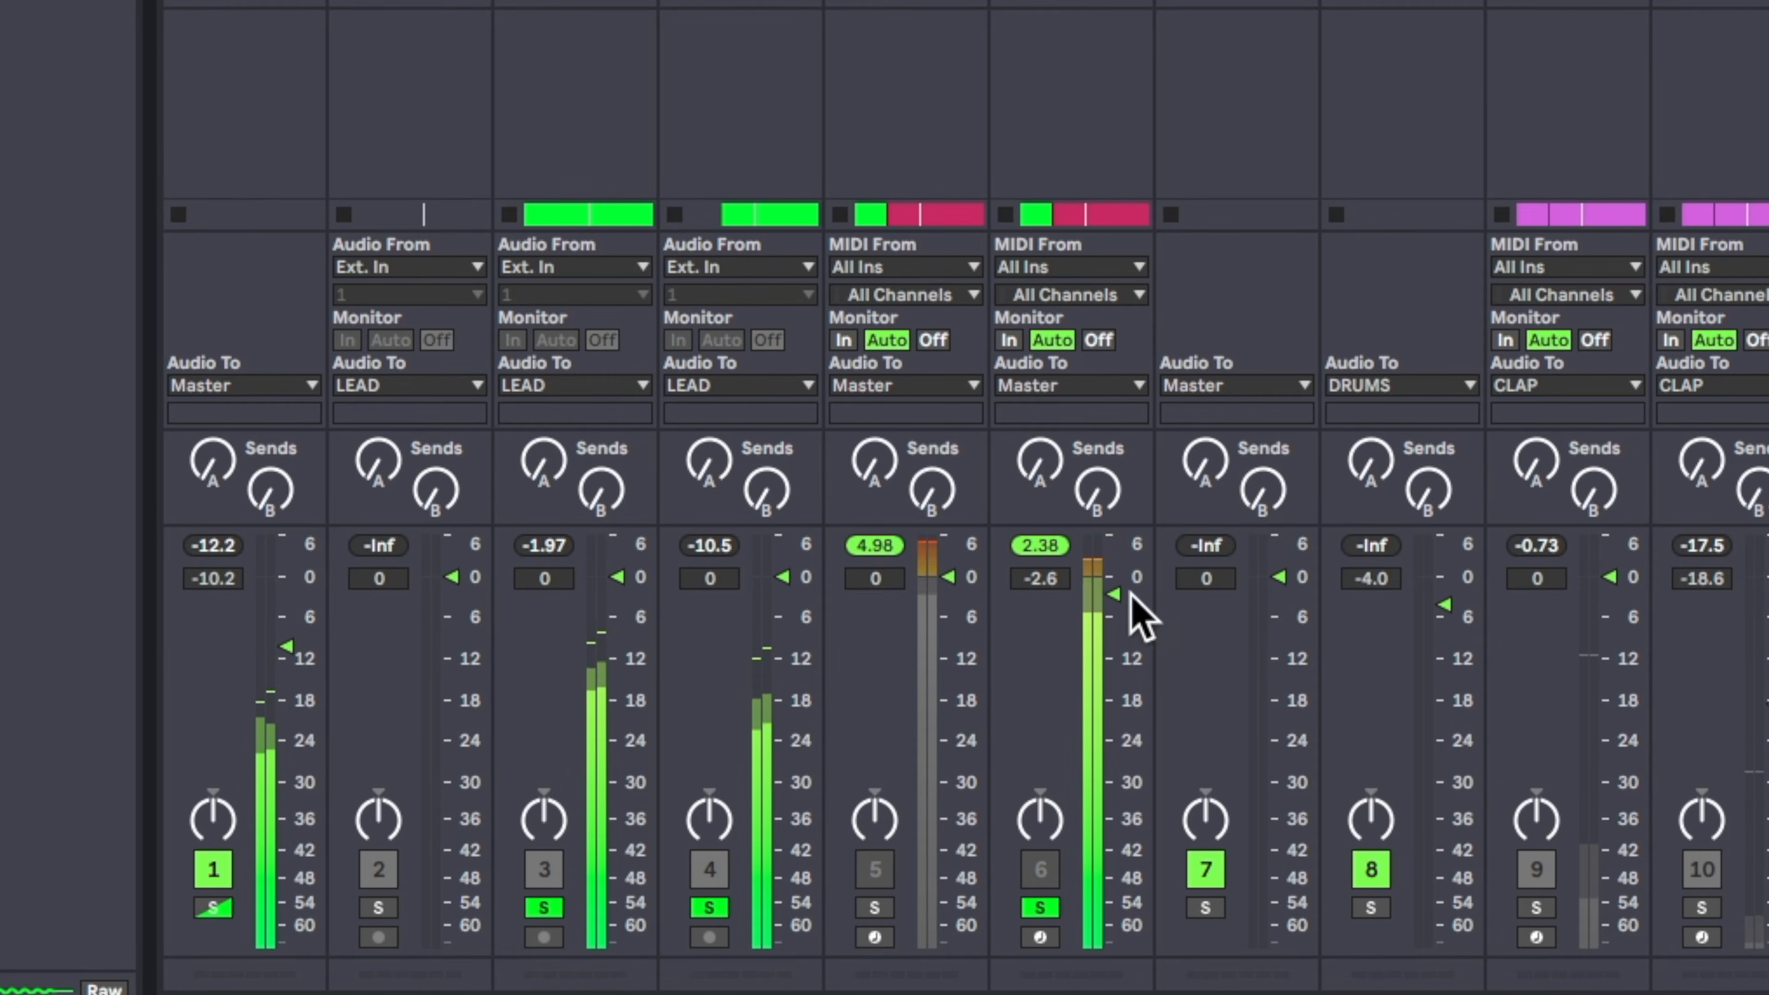
drag(1113, 593, 1113, 600)
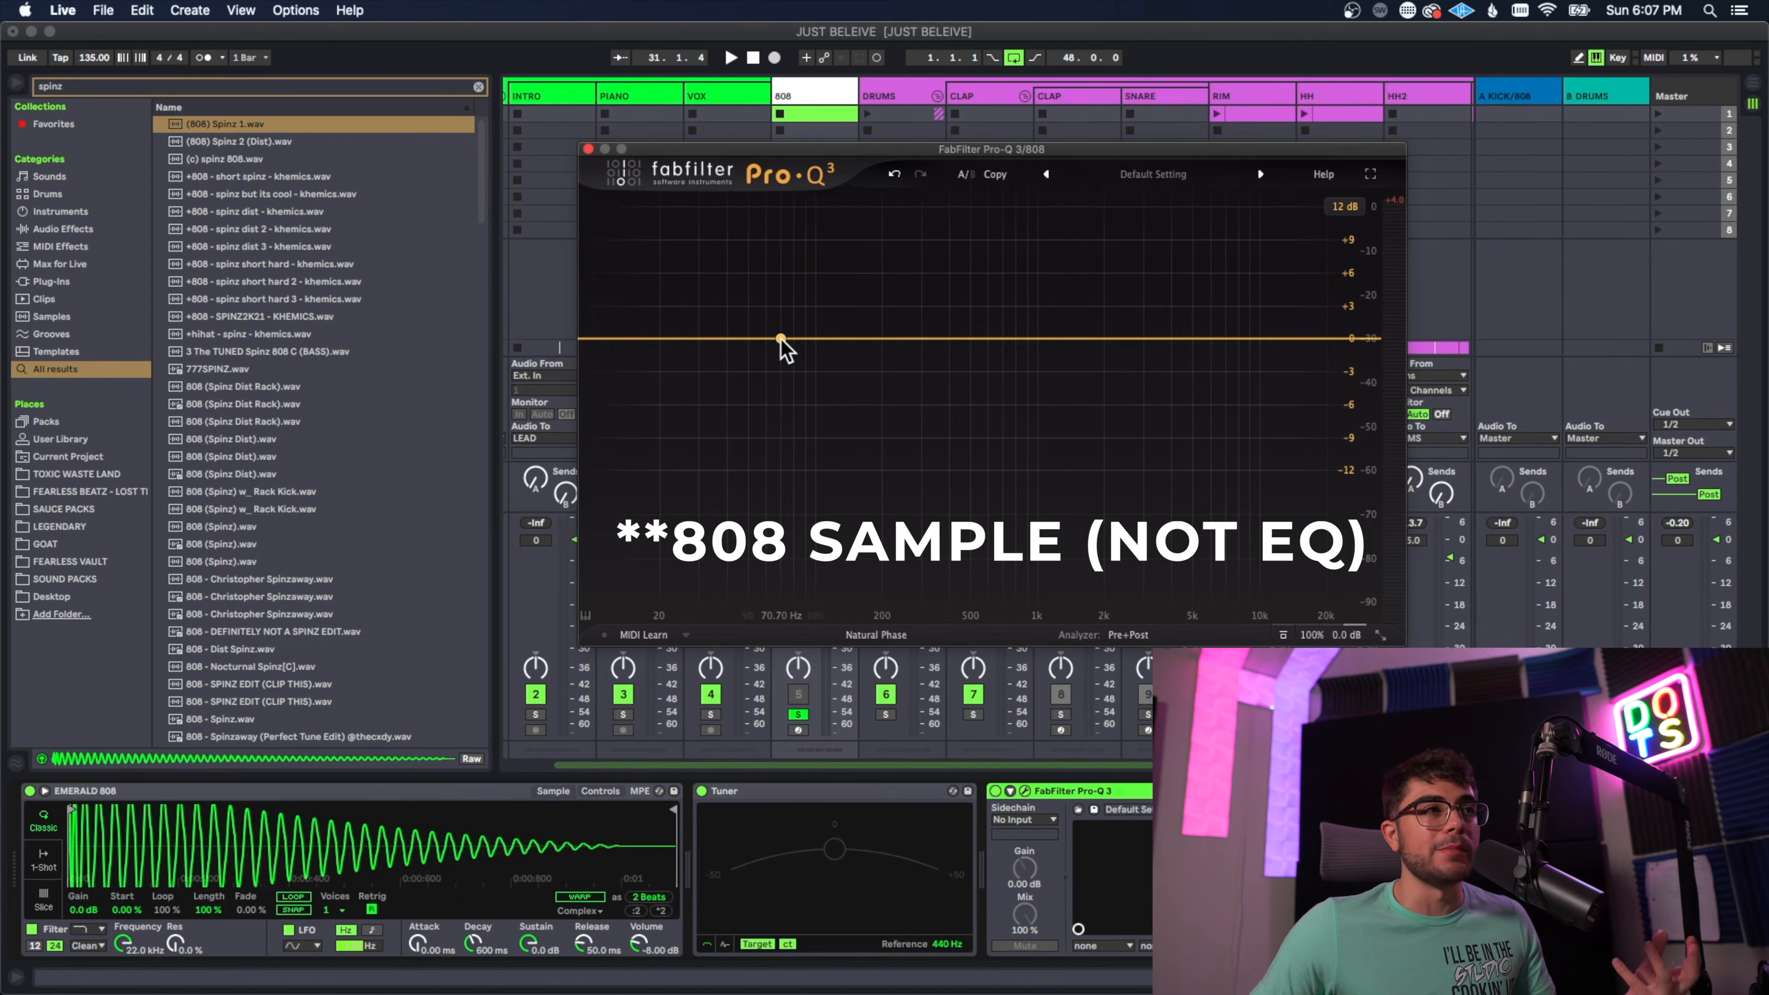
Step: Add a bell boost of about 2.4 dB near 239 Hz in the 808's Pro-Q 3 and compare it bypassed during playback
click(750, 340)
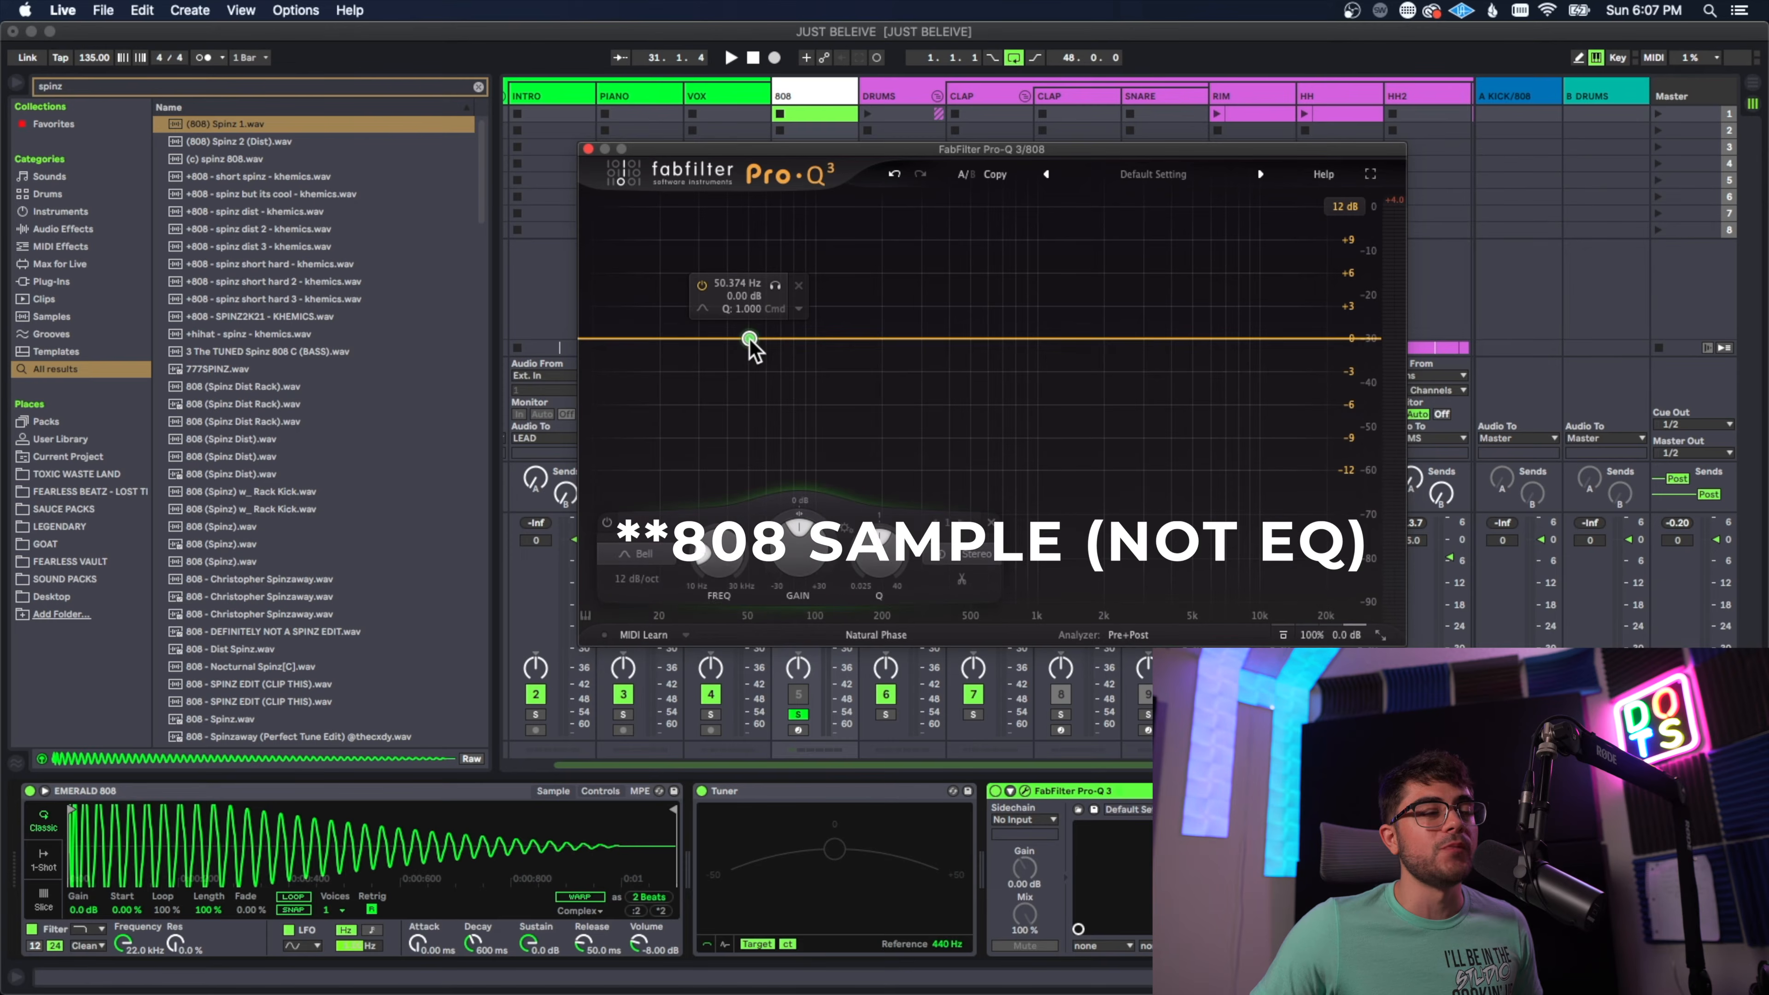
drag(750, 341, 899, 315)
key(space)
click(851, 260)
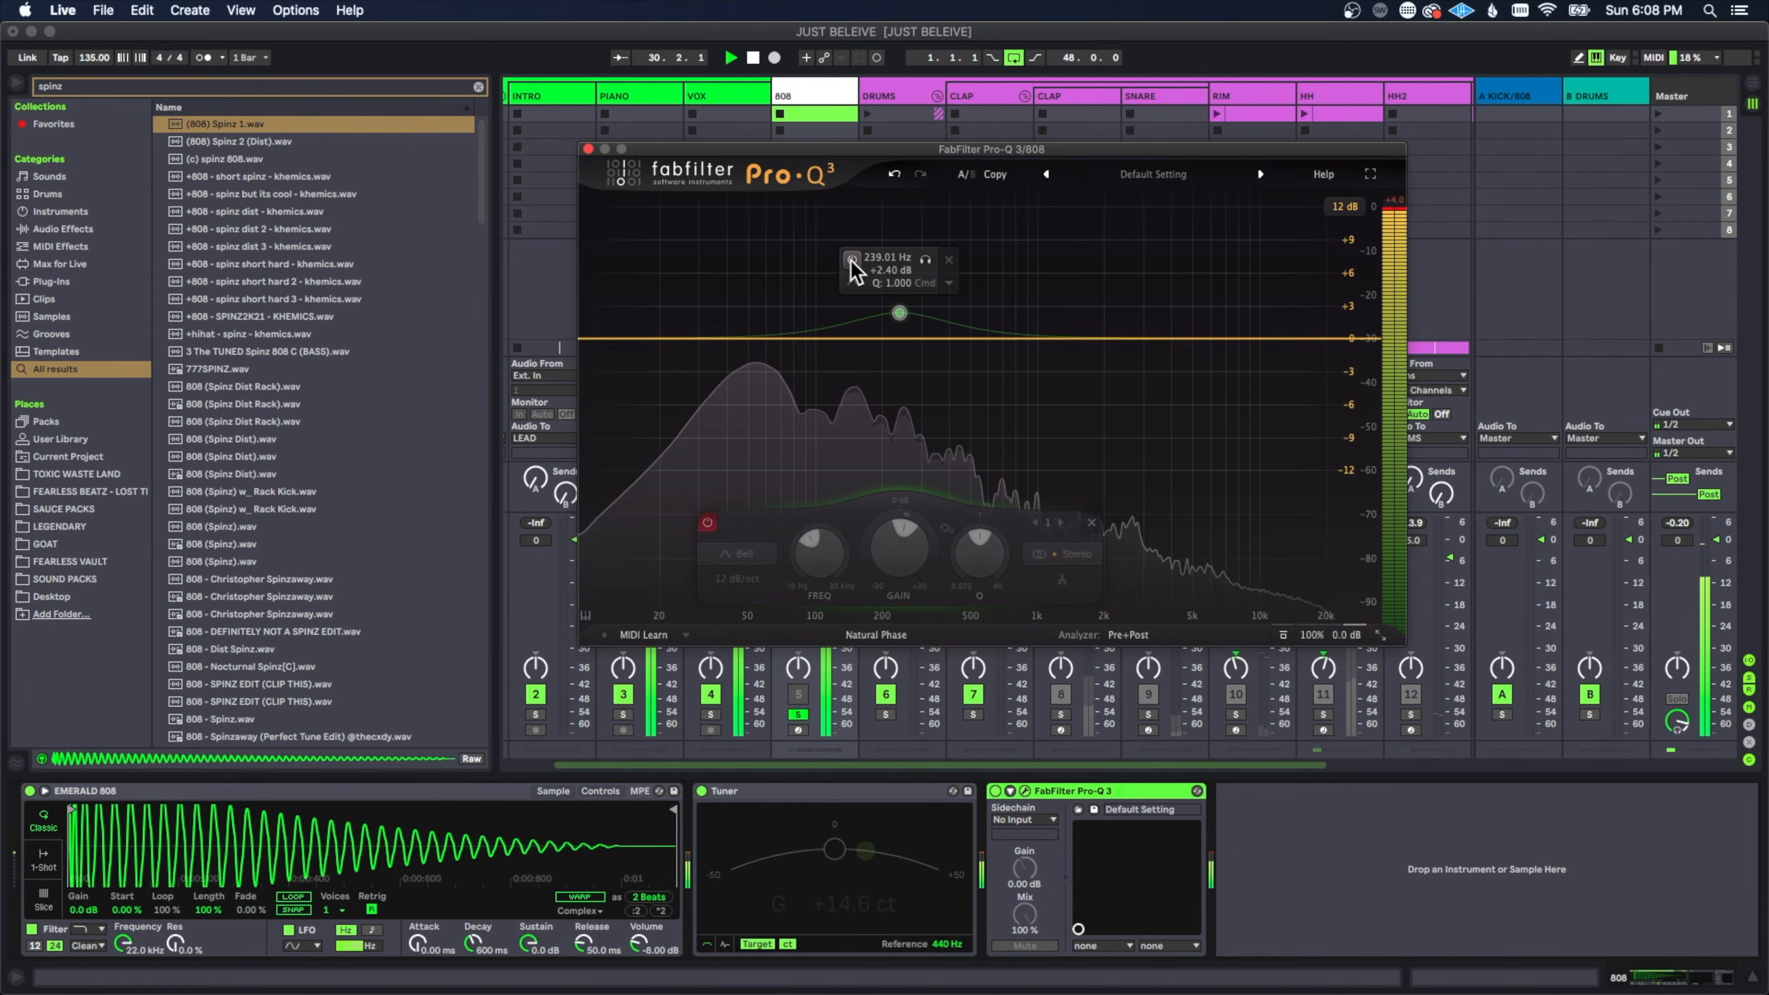
click(851, 260)
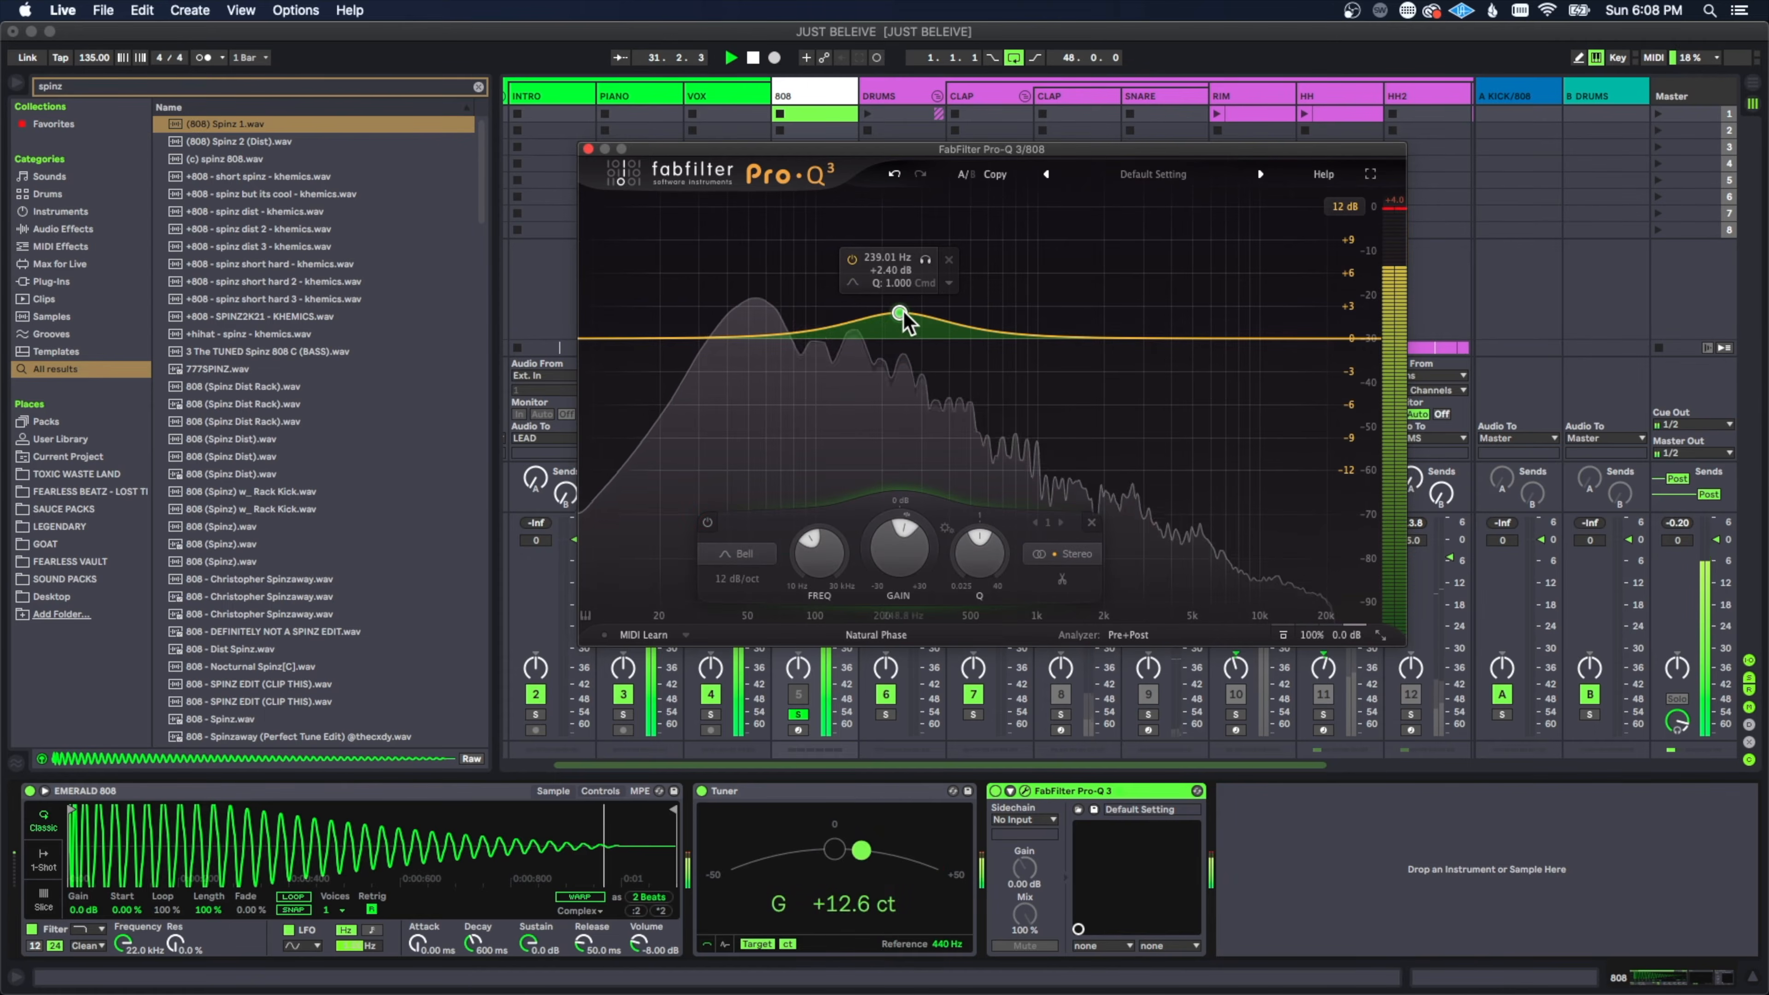
drag(900, 313, 904, 316)
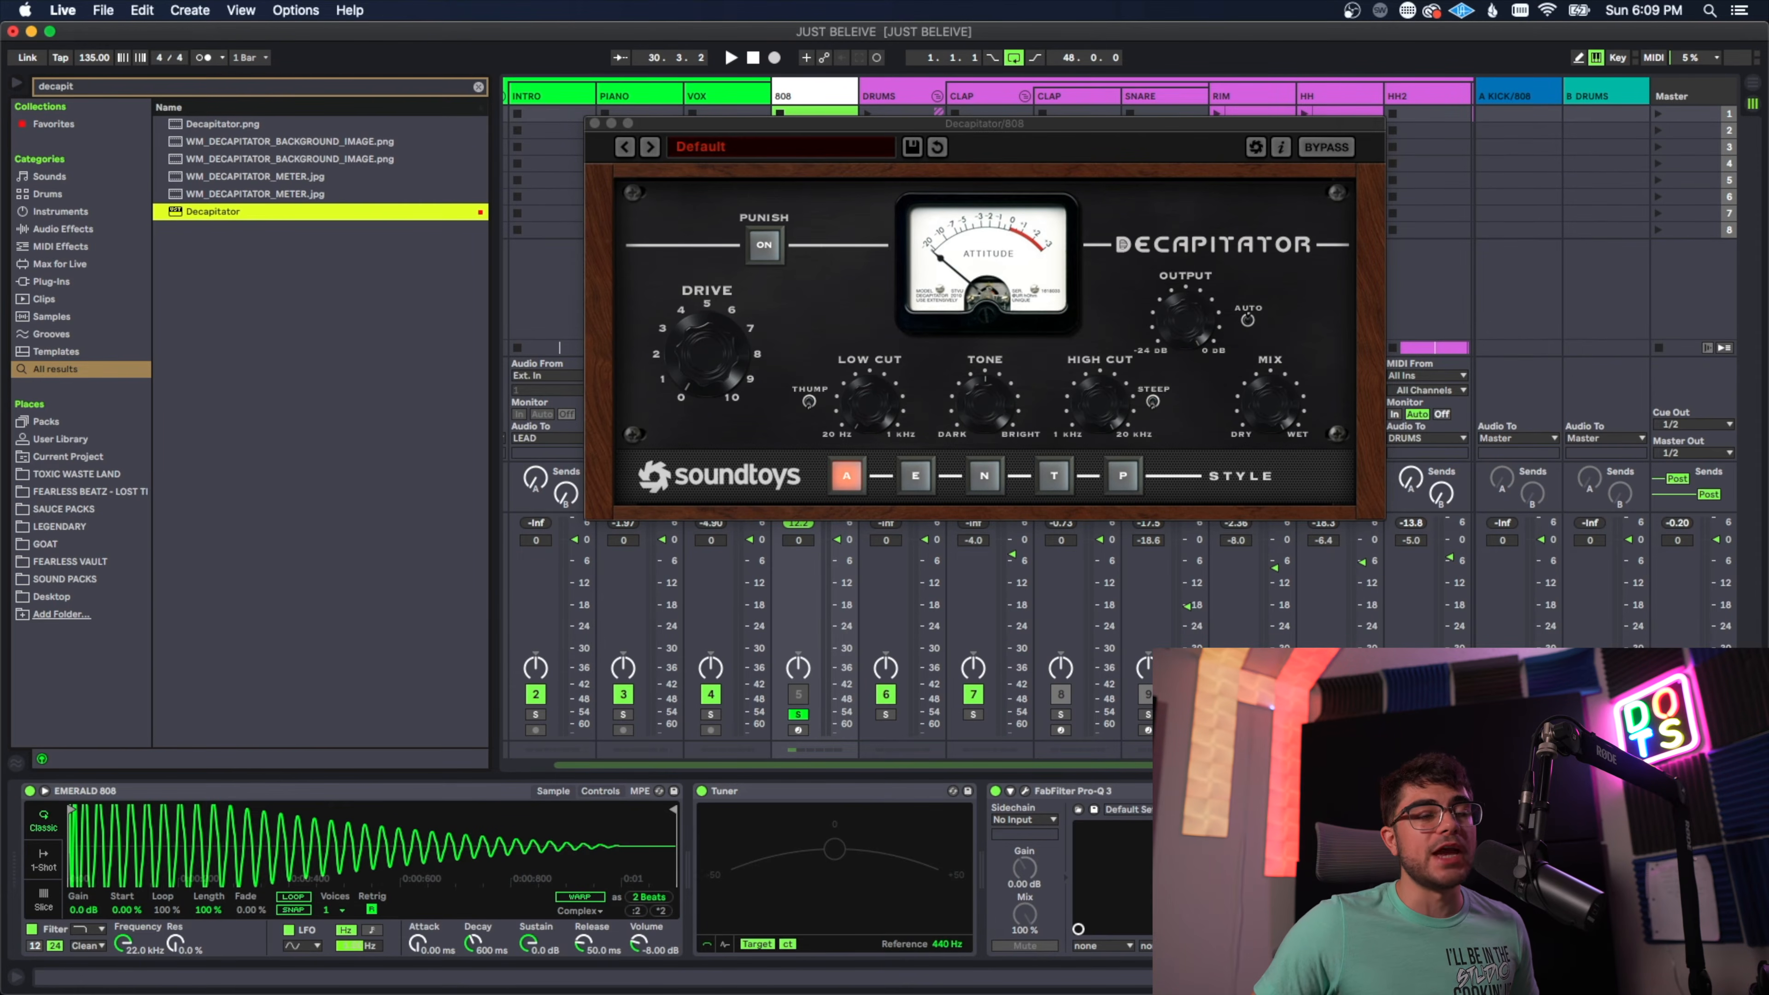
Step: Play the beat while toggling the Decapitator on the 808 track to compare its effect, and close its window
key(space)
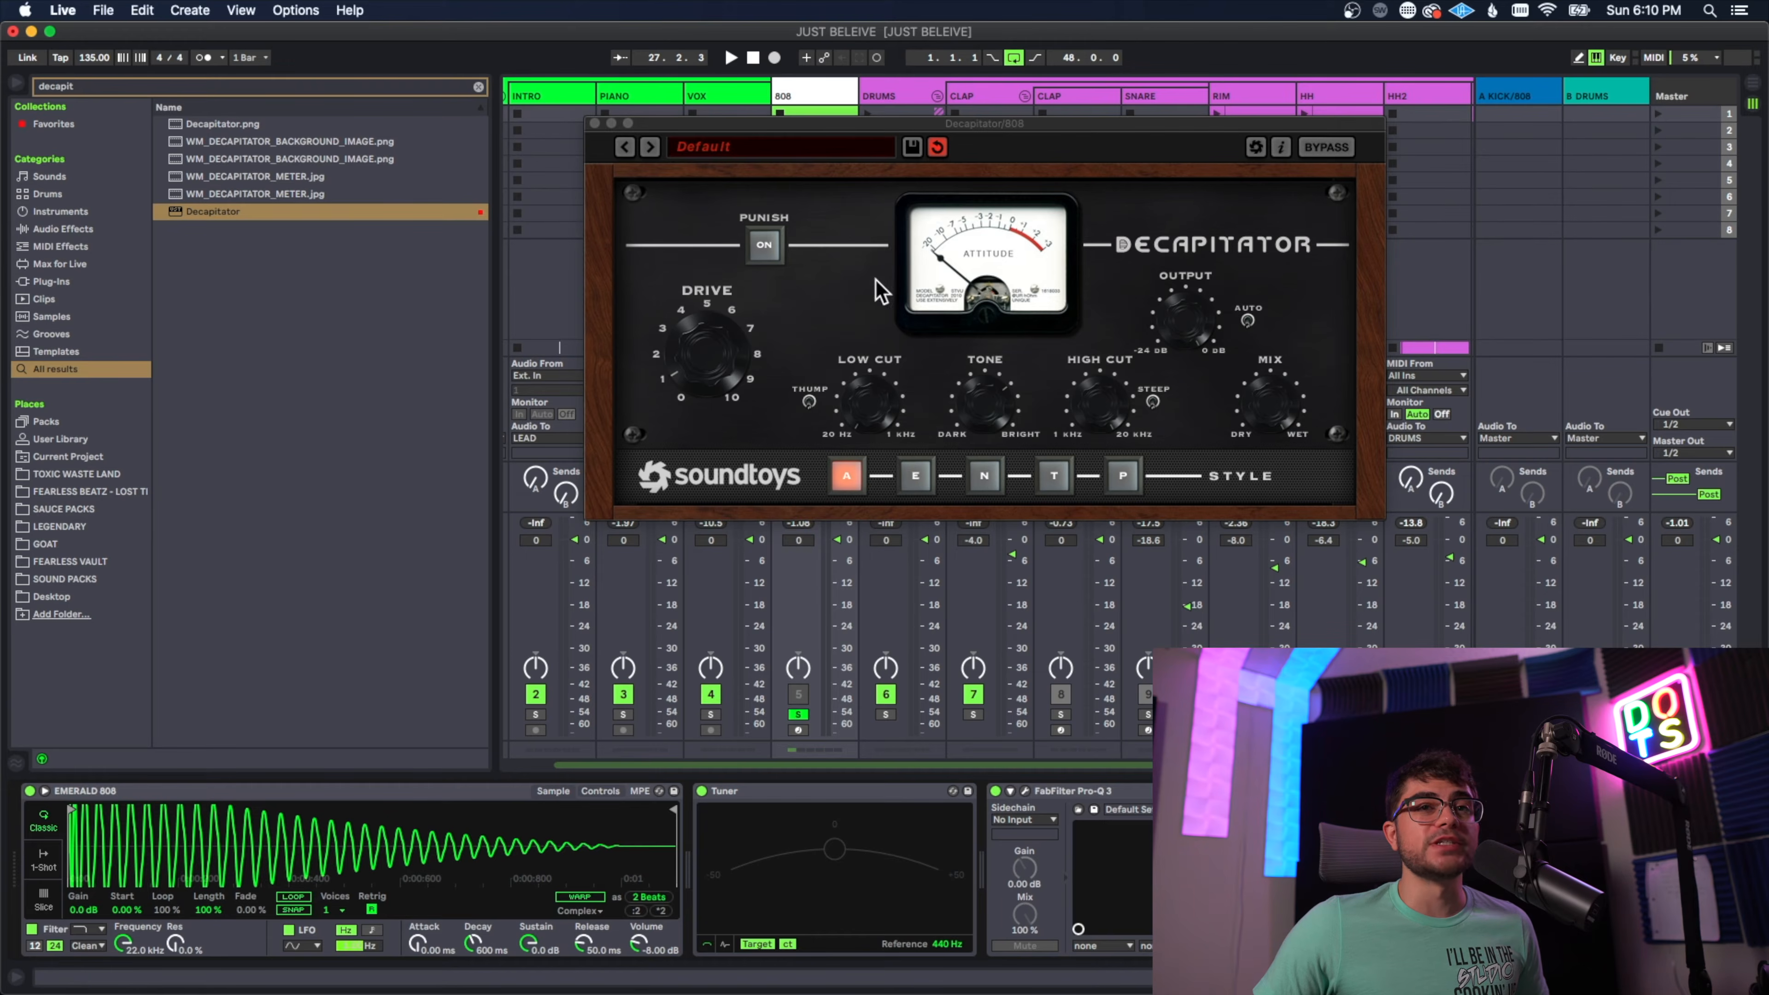
drag(748, 124, 985, 62)
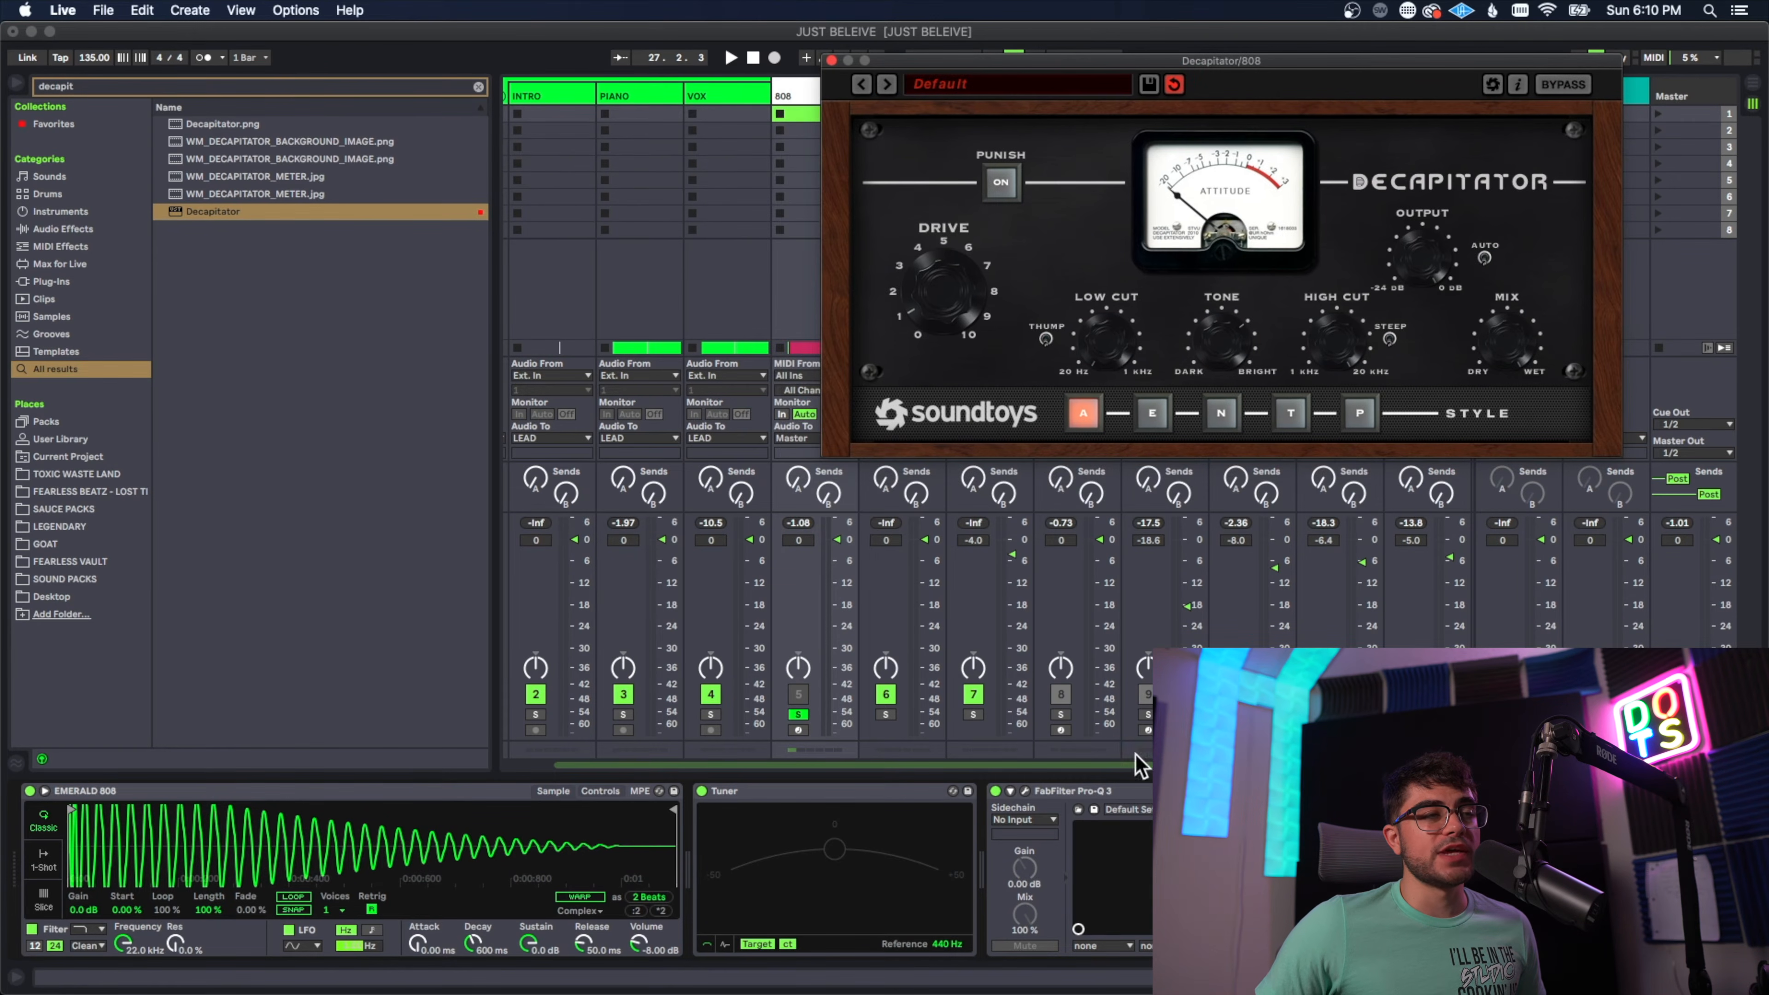
click(1226, 790)
key(space)
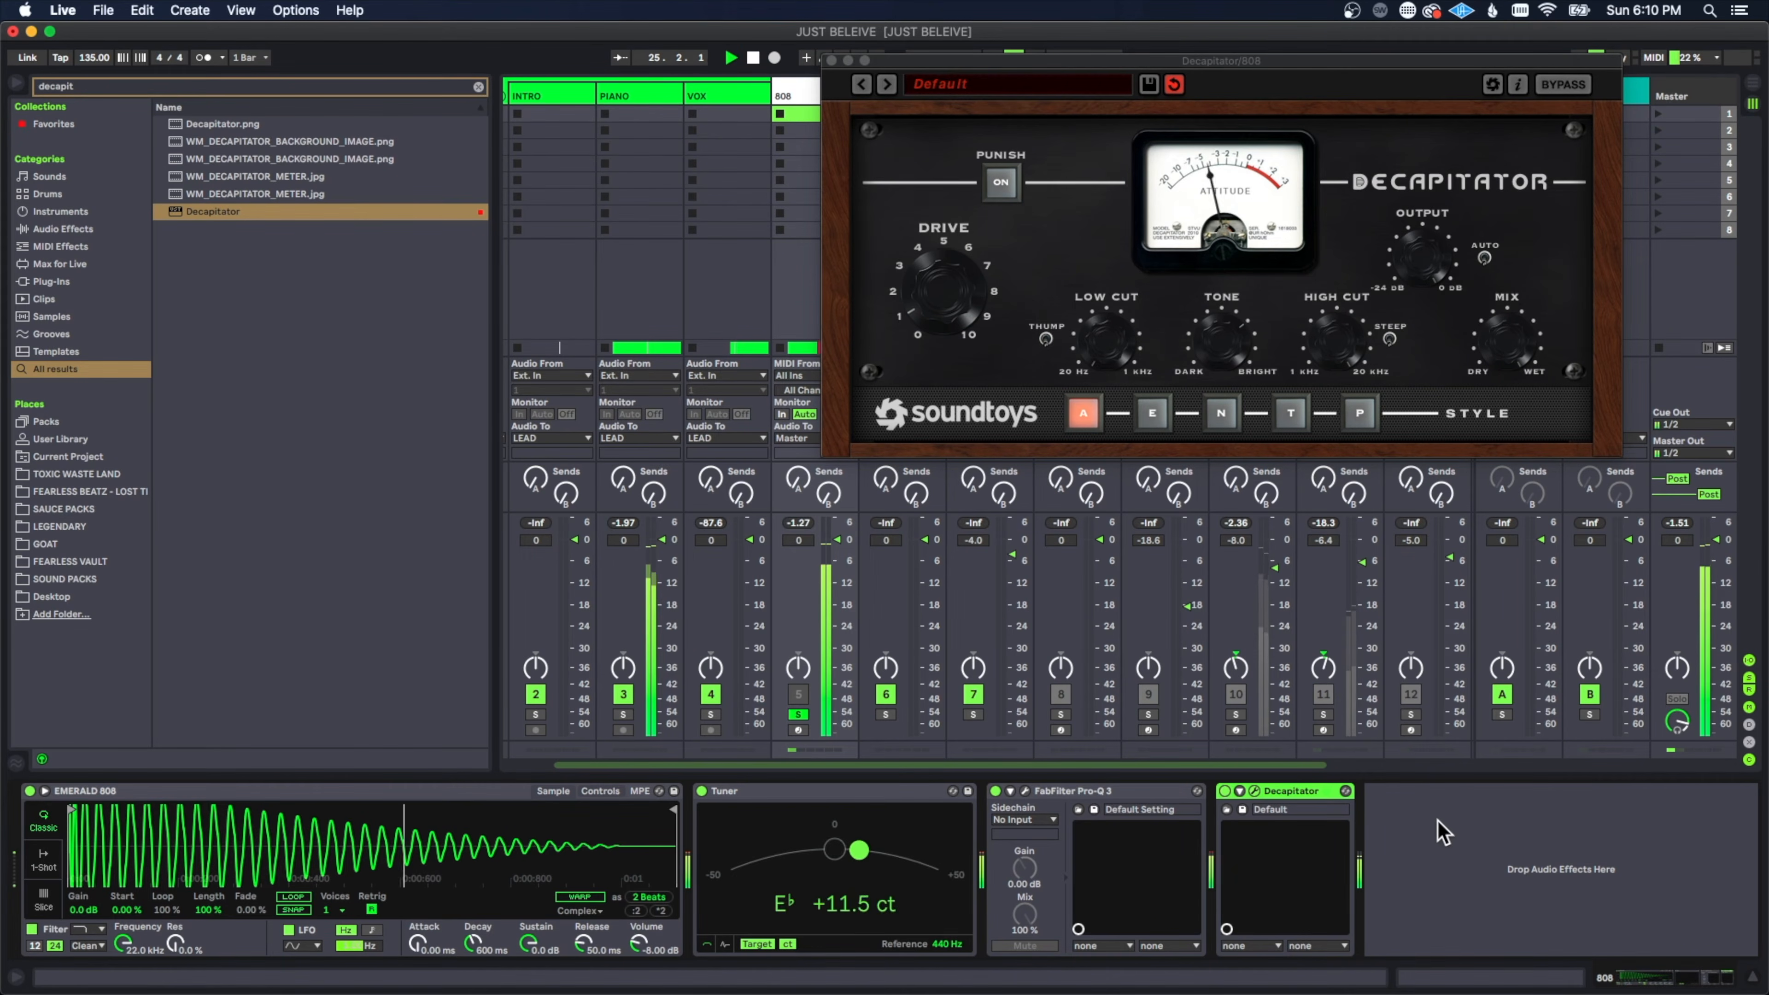
click(831, 61)
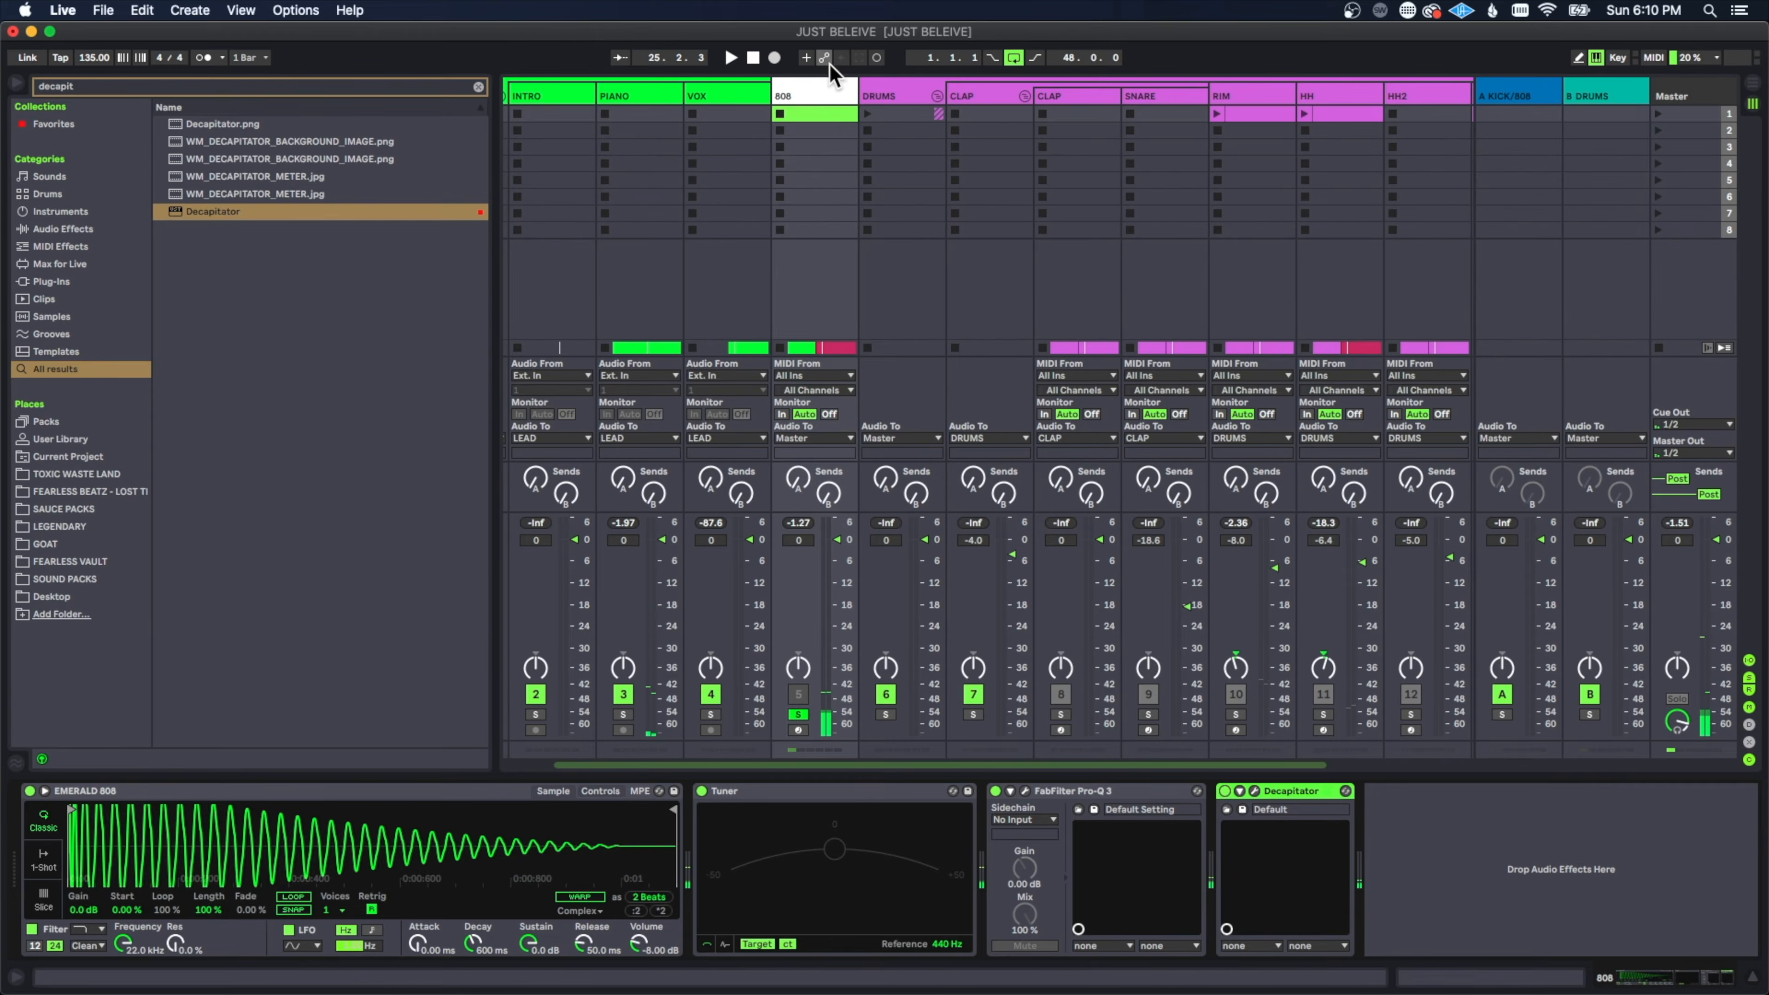
Step: Add a Utility device after the Decapitator on the 808 track, set its gain to 4 dB, and start playback
key(super+f)
text(uti)
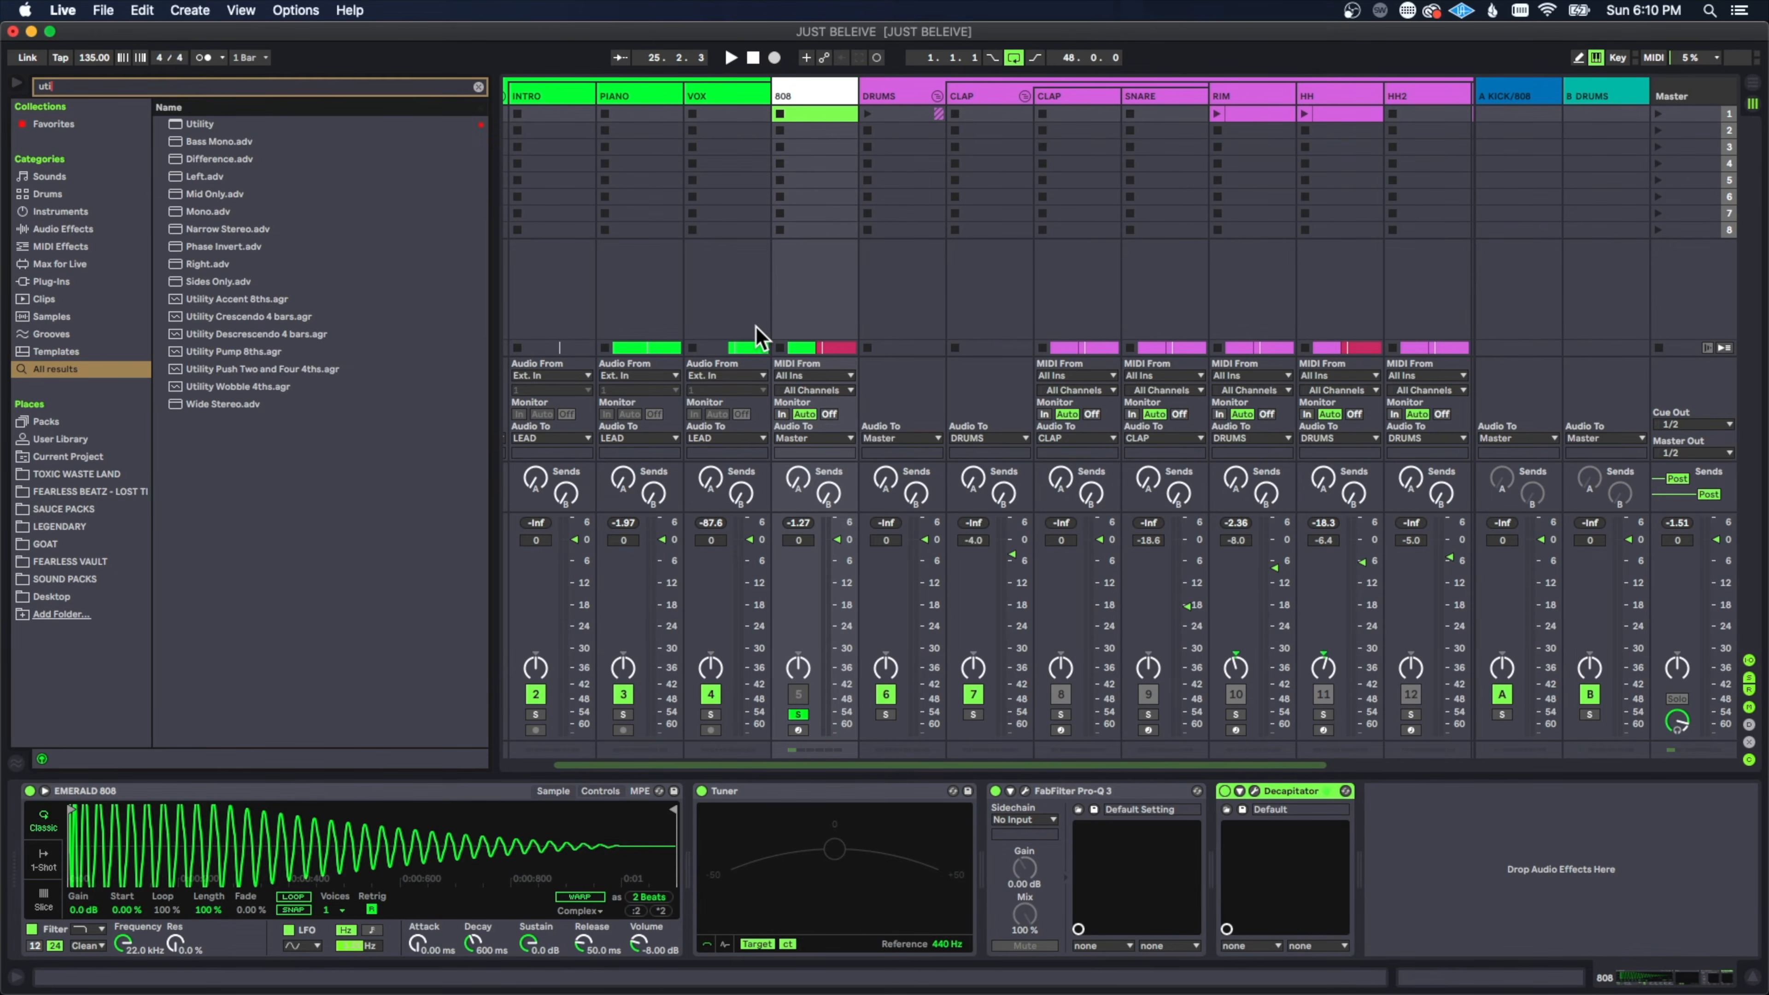
double_click(299, 124)
click(1470, 858)
text(4)
key(Return)
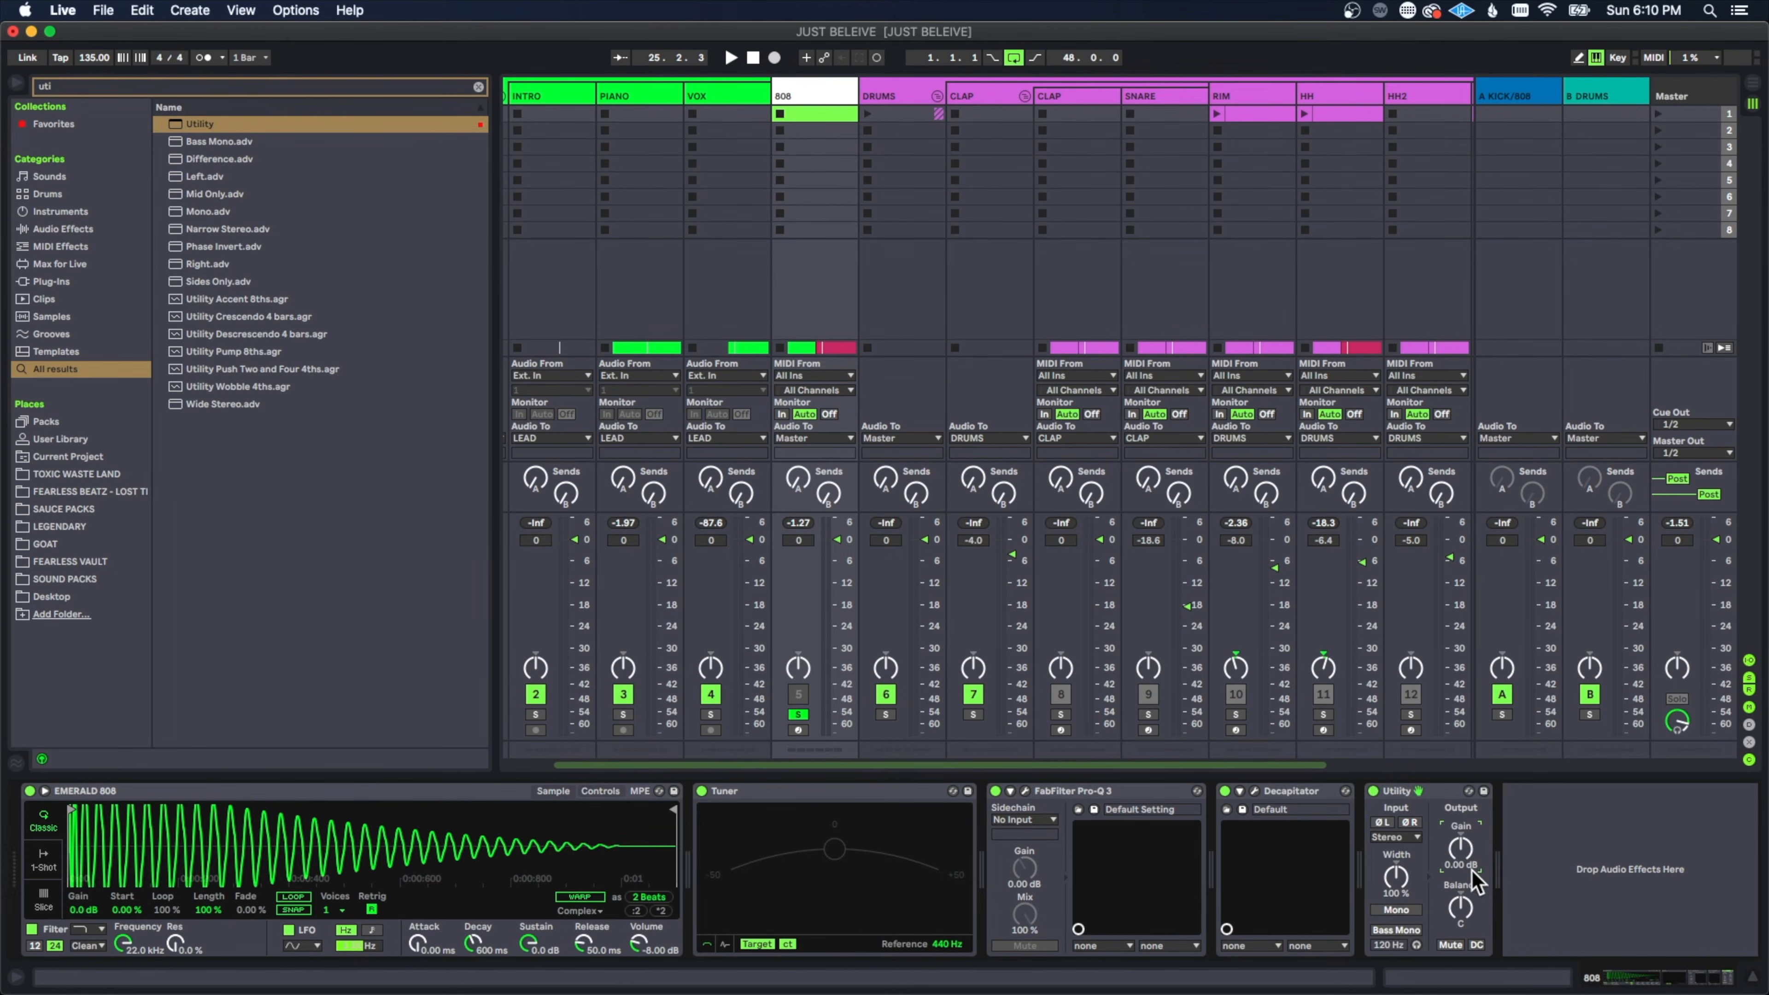
key(space)
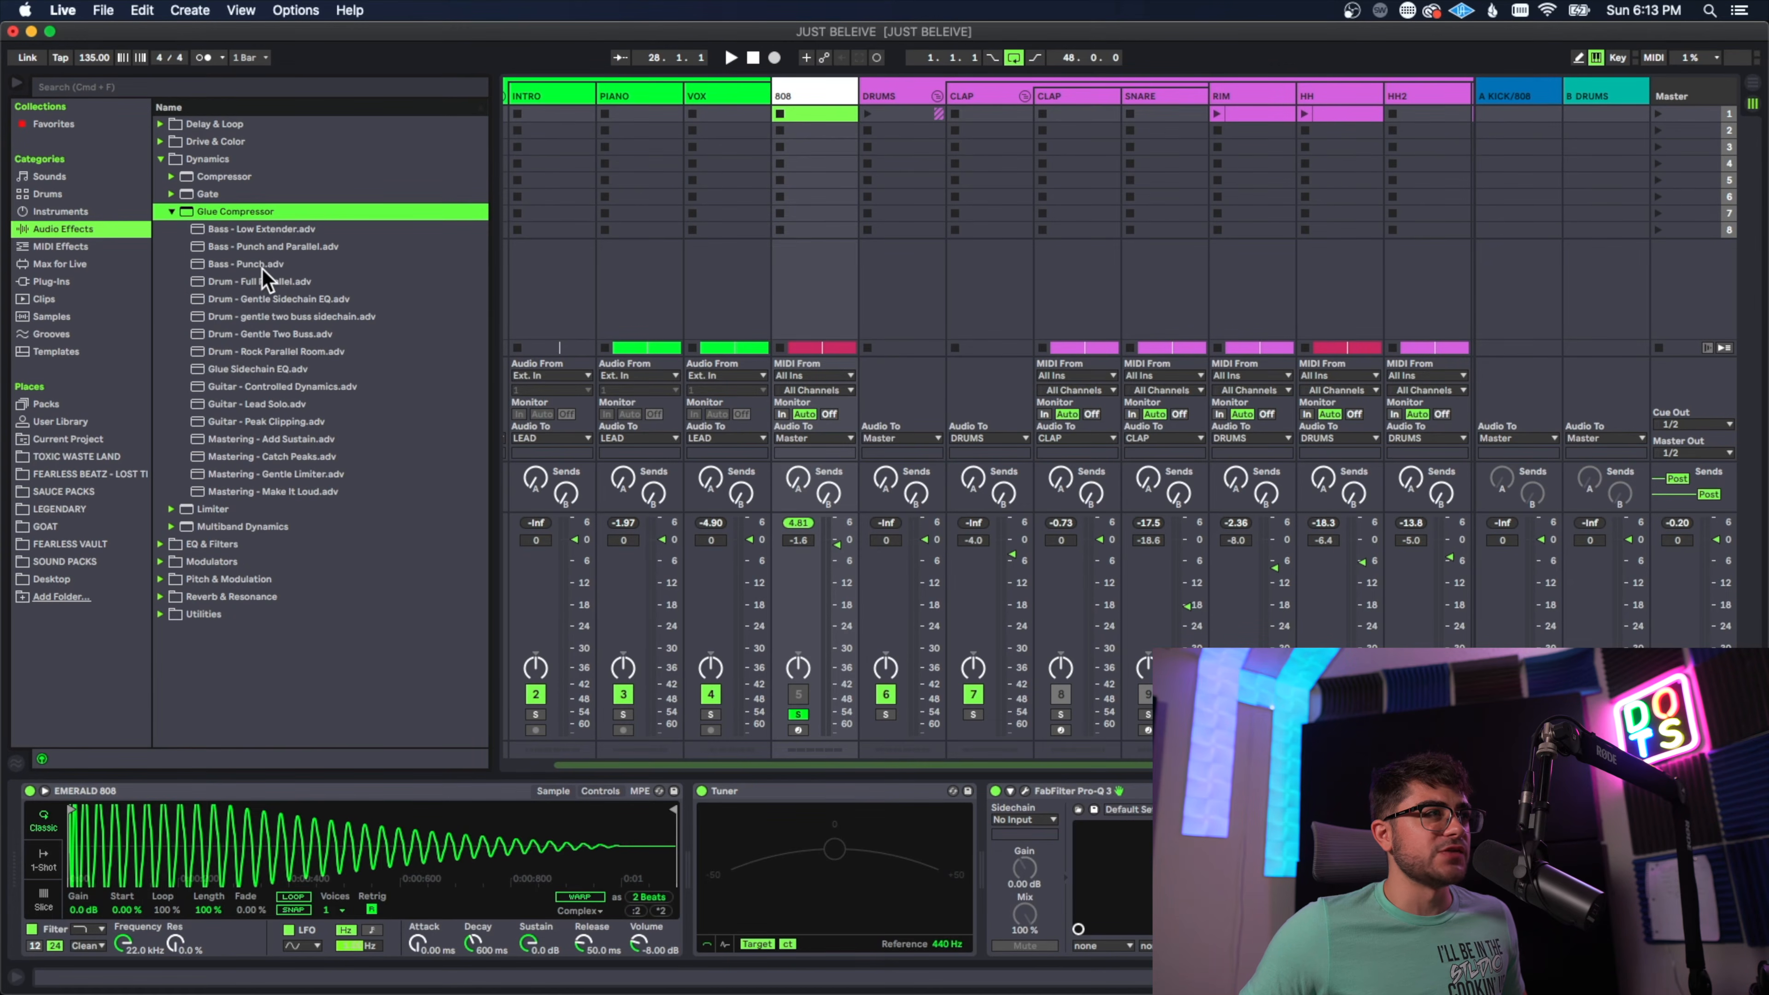
Step: Load the Glue Compressor's Bass - Punch preset on the 808 track and raise its makeup gain to about 6 dB
click(263, 264)
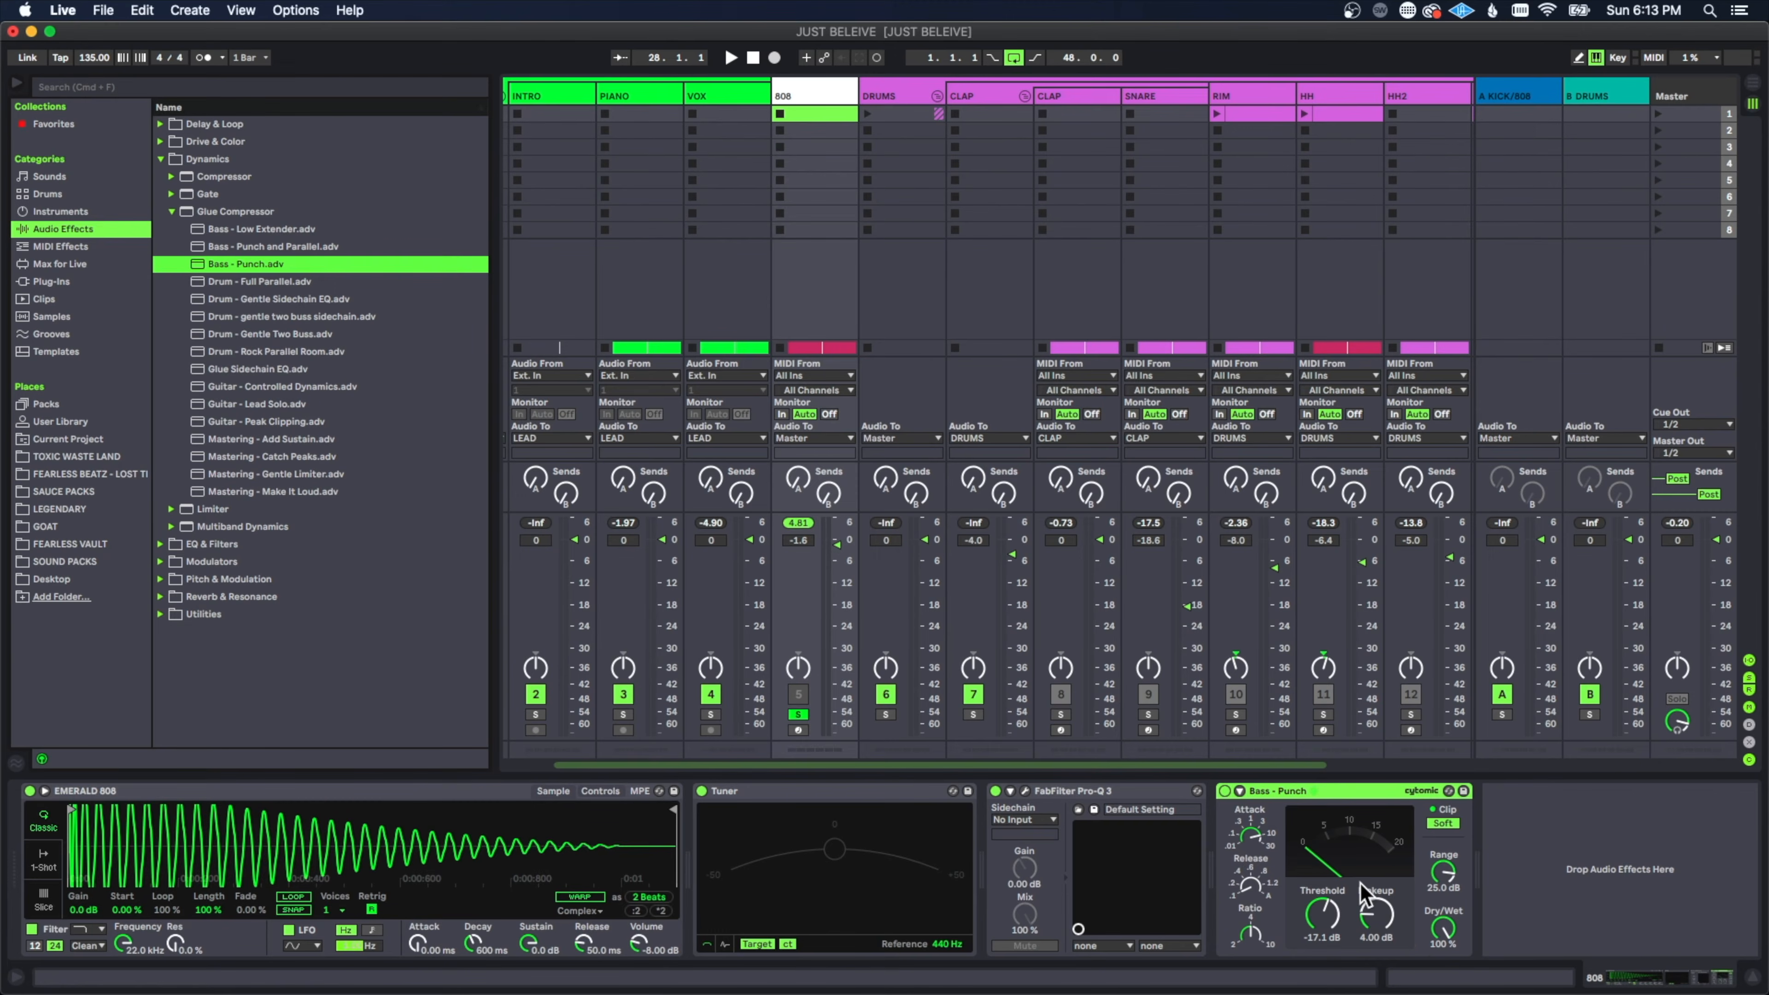
drag(1366, 898, 1365, 879)
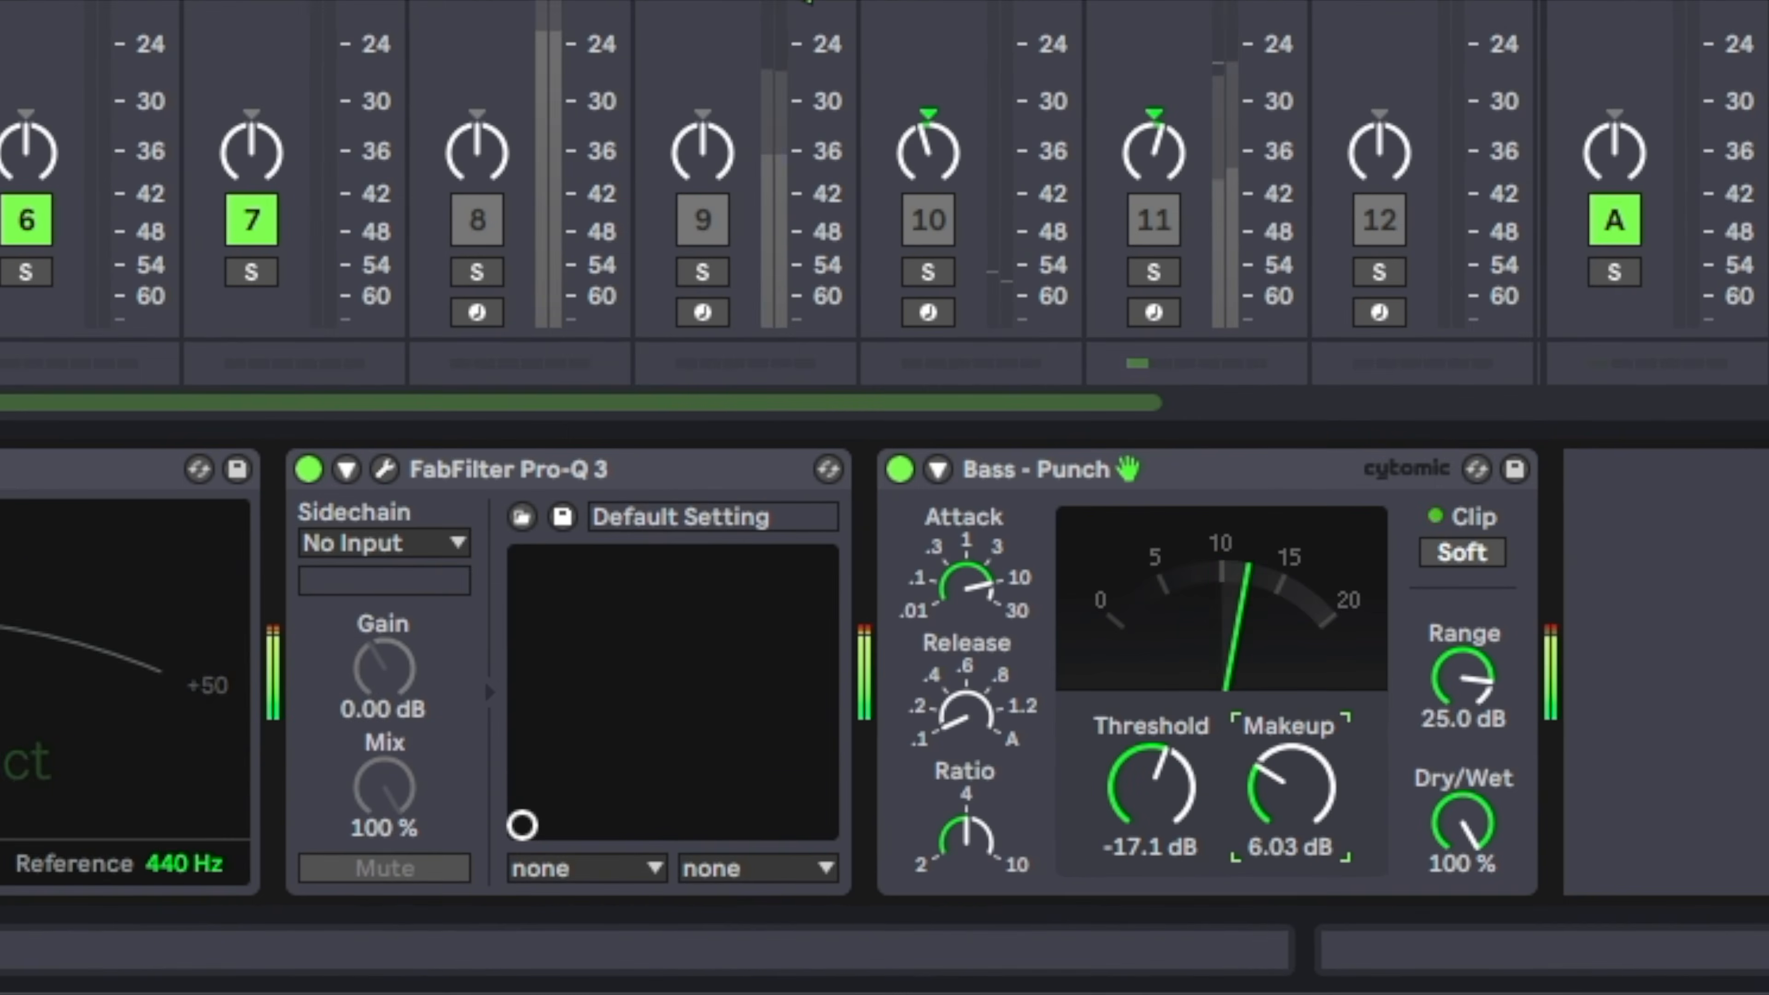
Step: Bypass and re-enable the Bass - Punch compressor to compare the 808, and raise its makeup gain slightly further
click(899, 469)
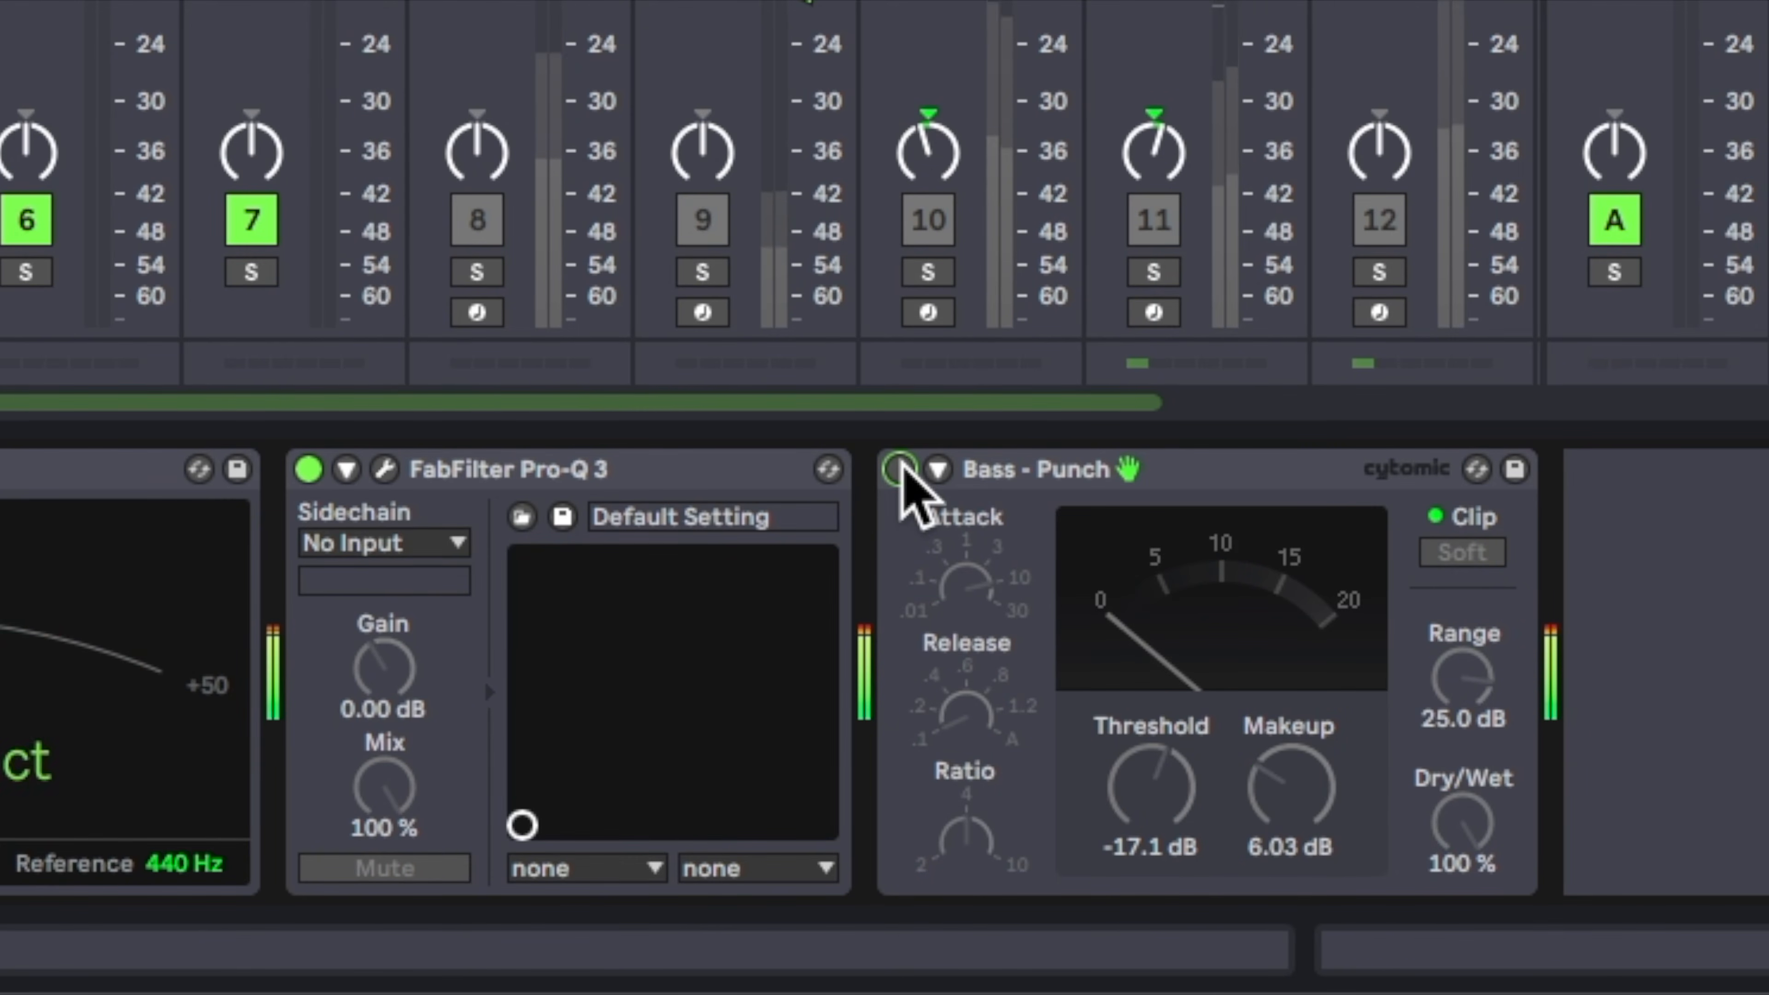
click(899, 469)
mouse_move(1289, 785)
mouse_down()
mouse_move(1289, 750)
mouse_move(1289, 769)
mouse_up()
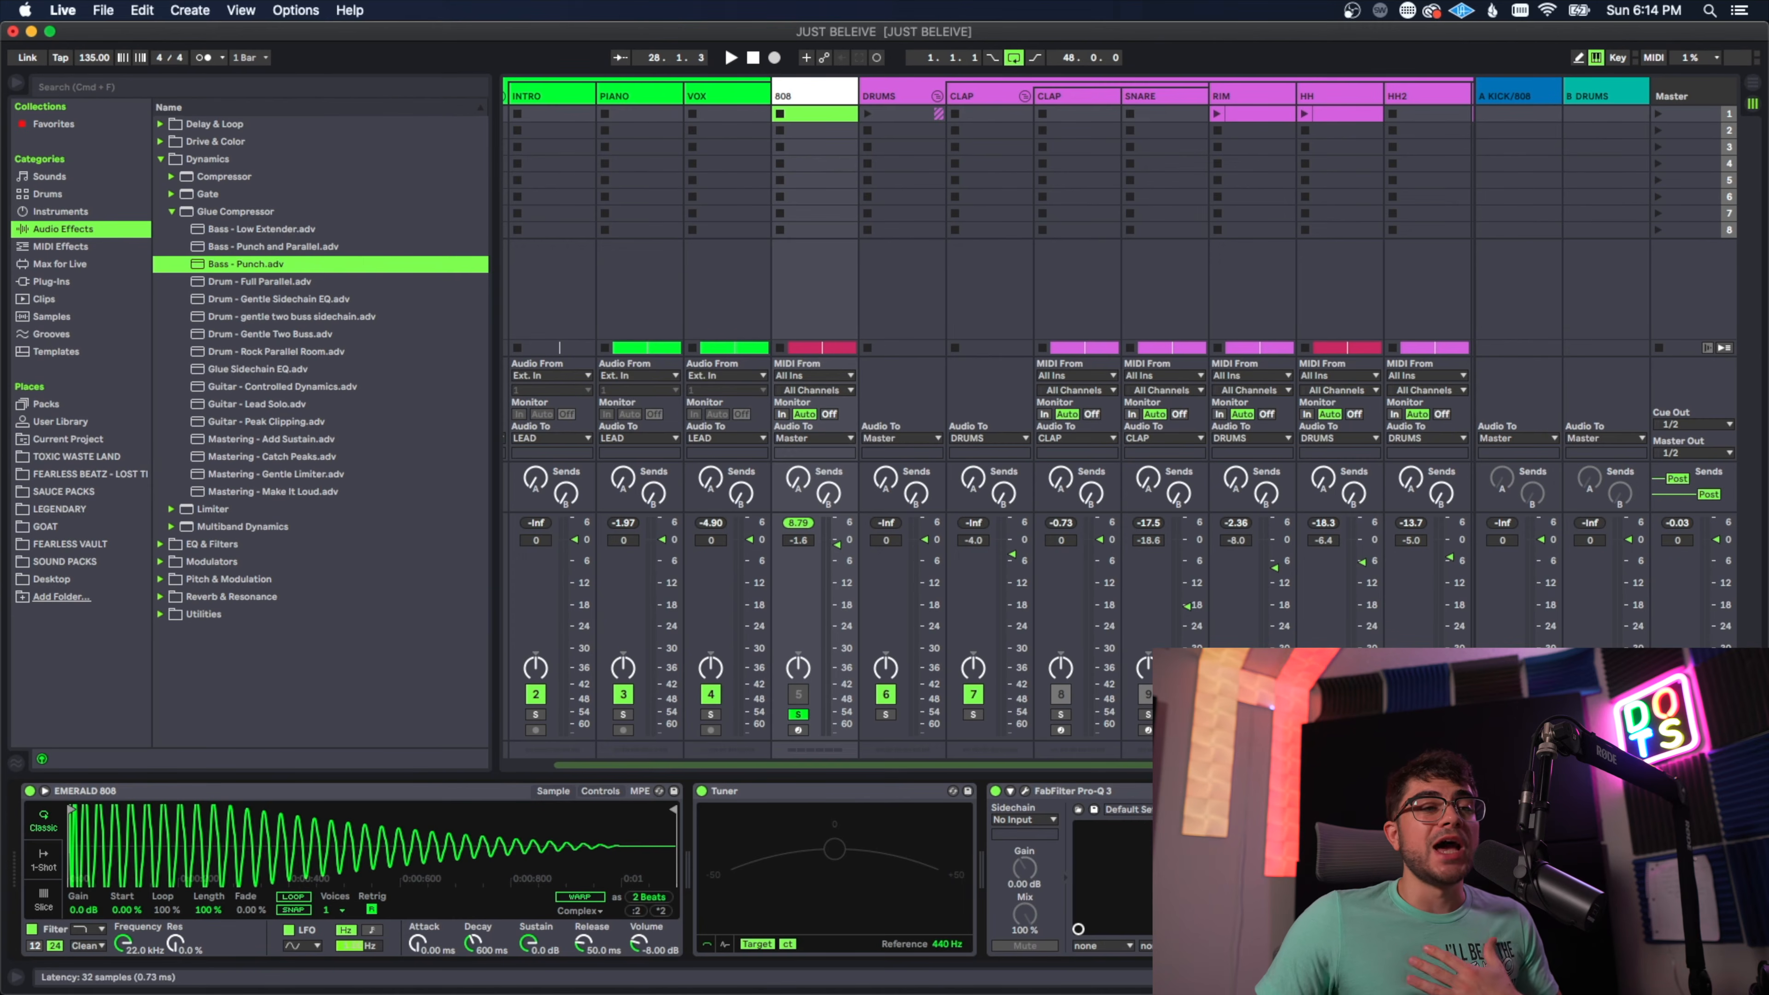
Step: Lower the 808 track's volume slightly and toggle the UAD Avalon VT-737sp during playback to compare its effect
click(995, 791)
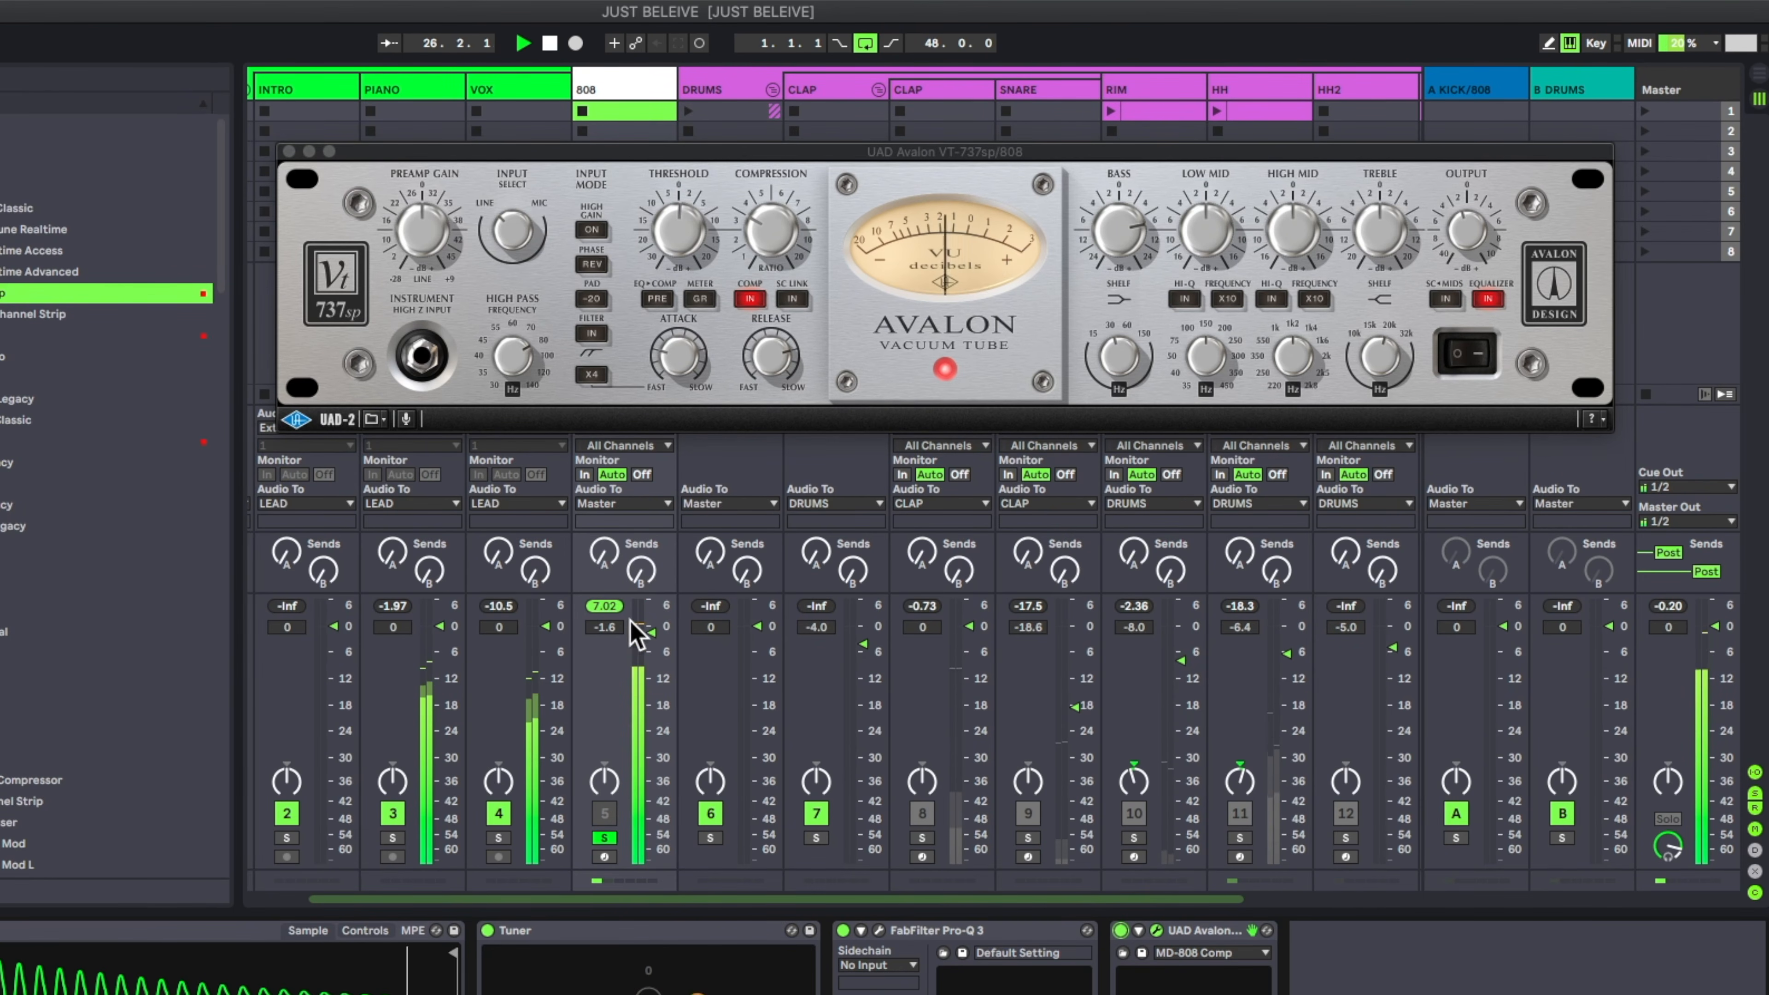
drag(647, 632, 650, 637)
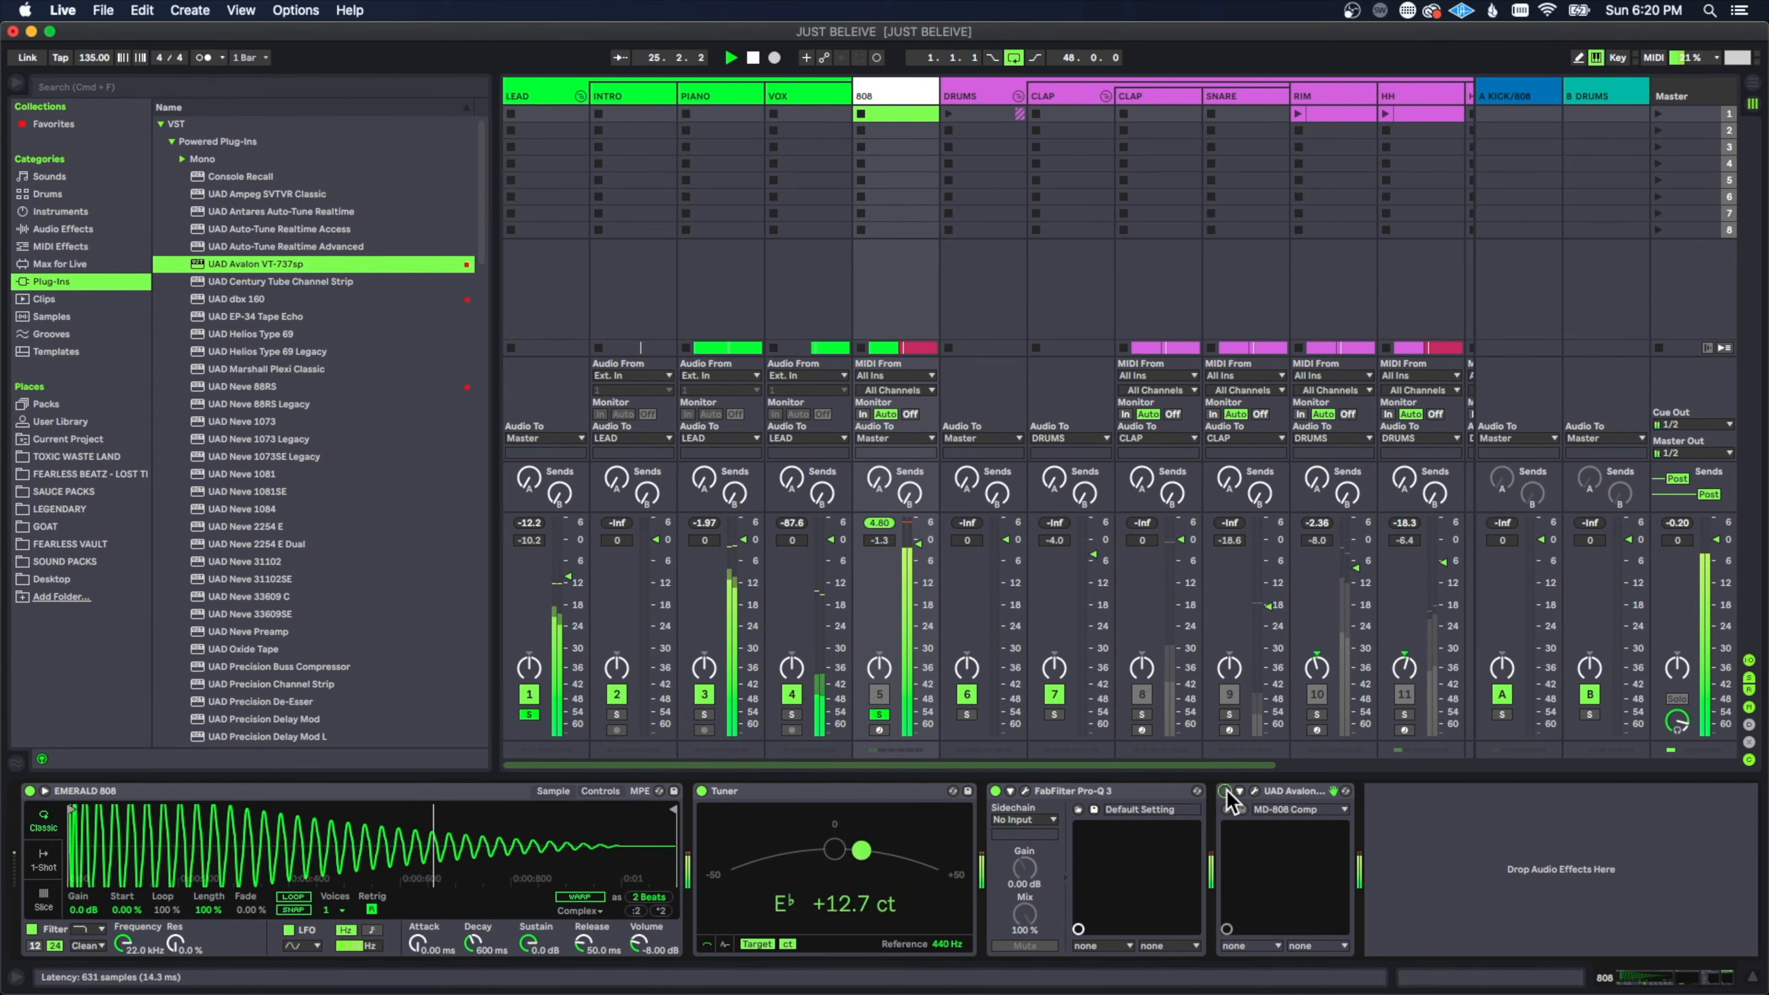
click(1224, 791)
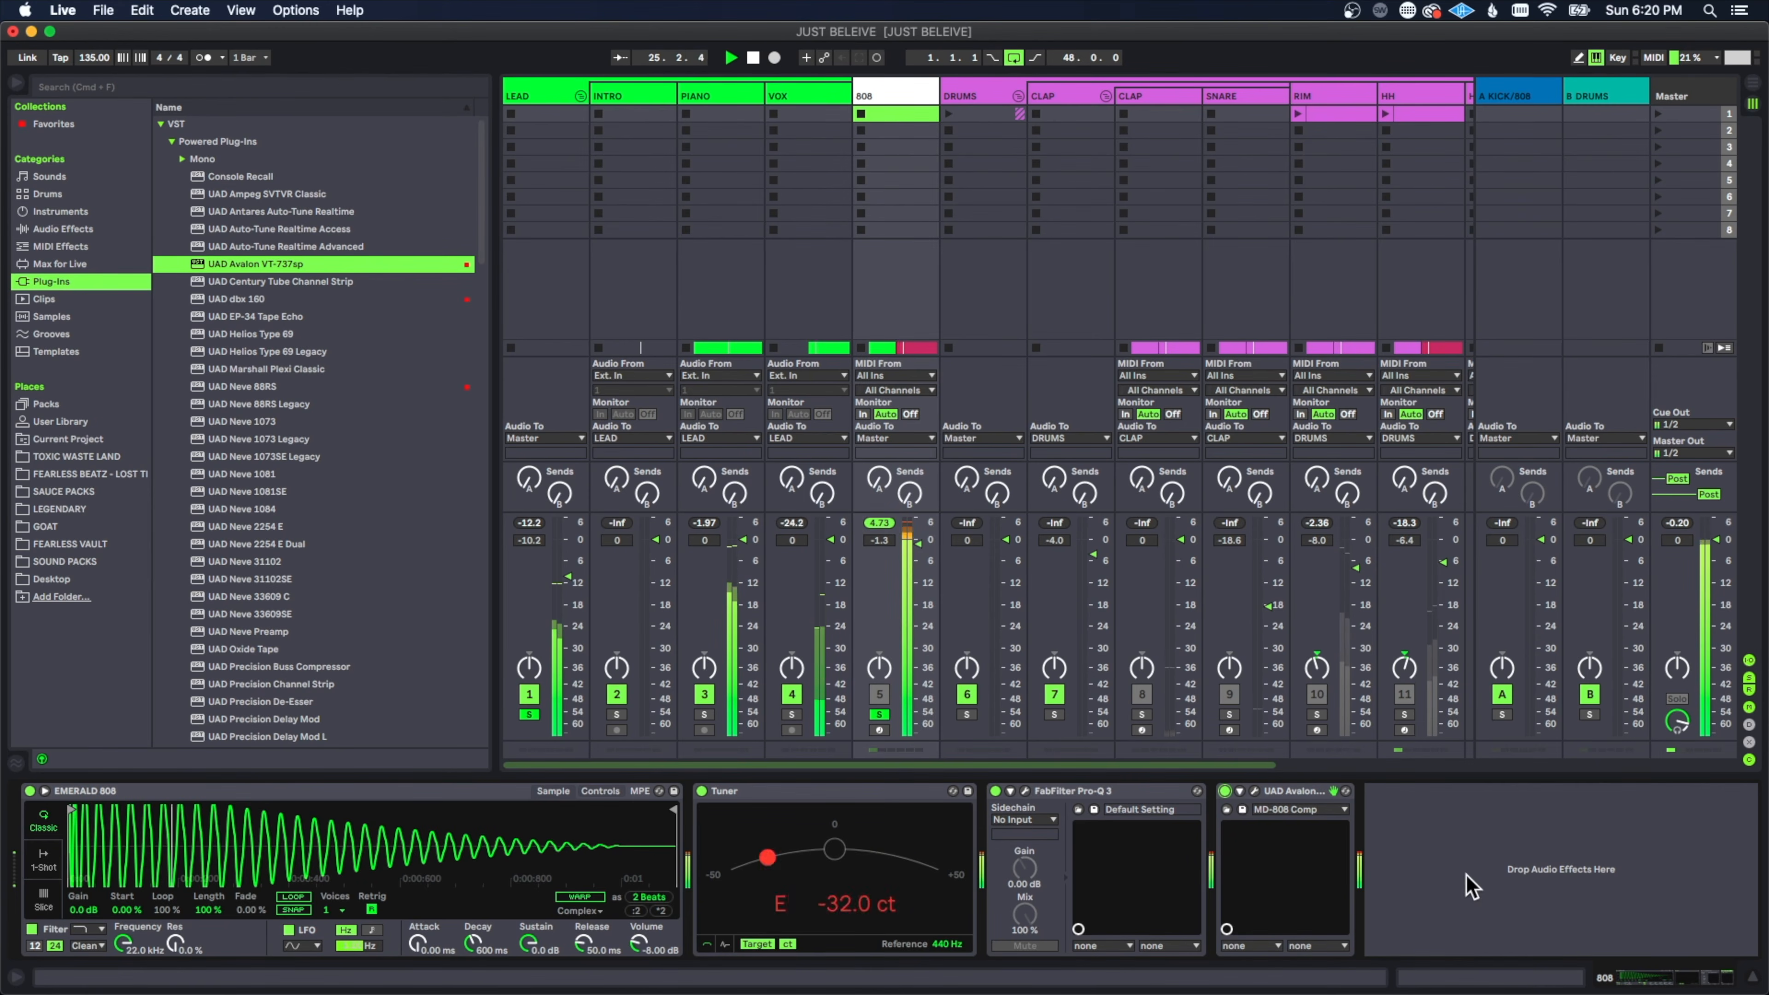